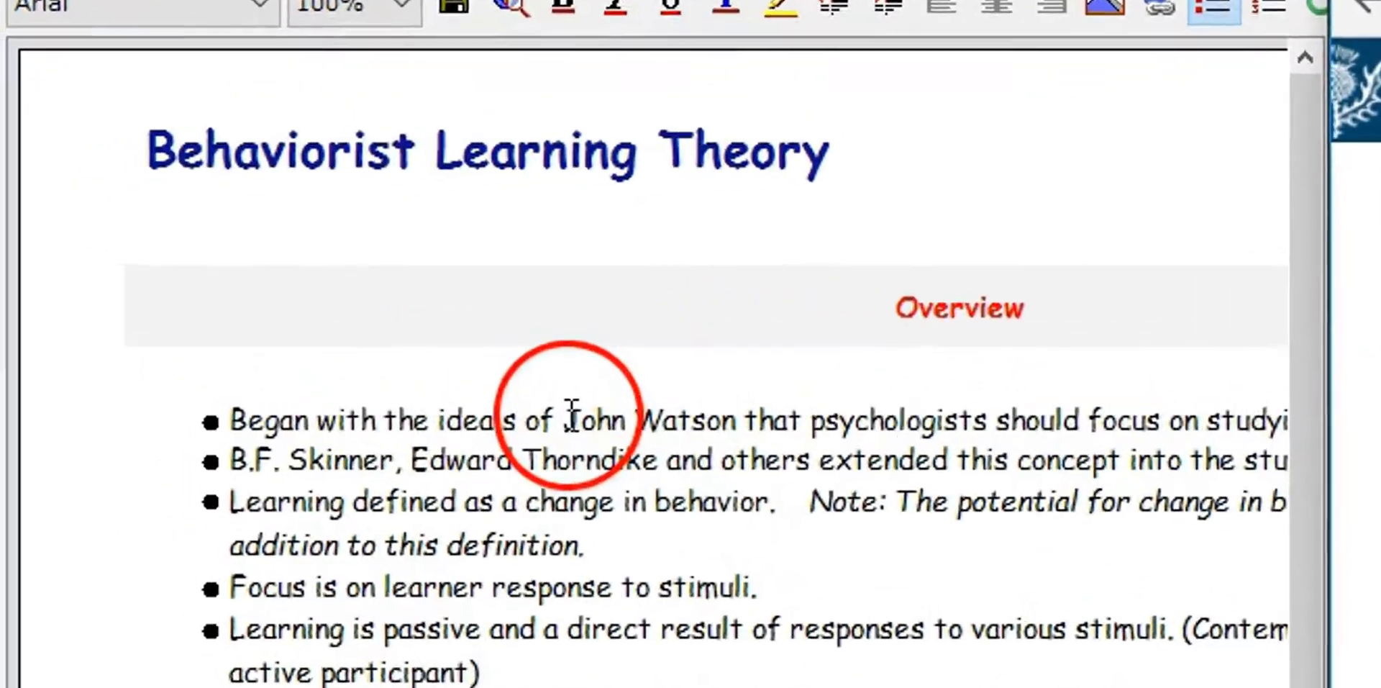
double_click(350, 348)
left_click_drag(656, 430, 800, 430)
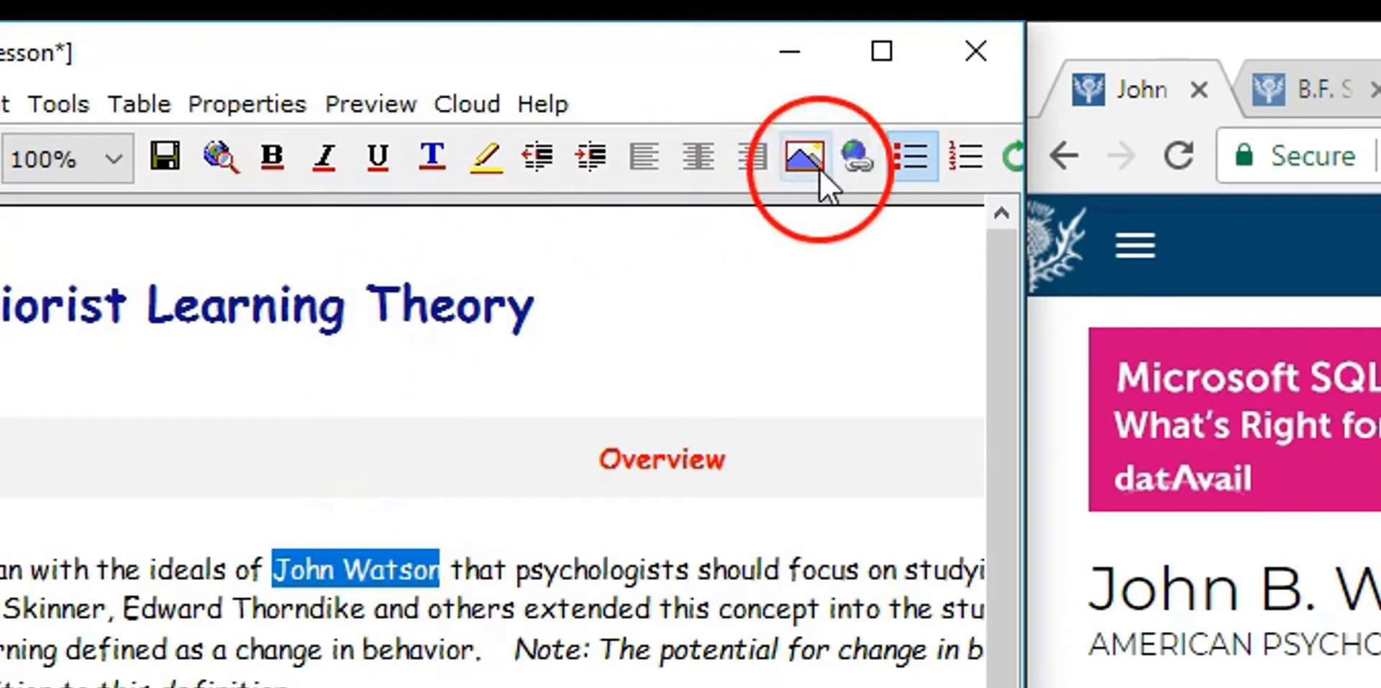
left_click(856, 154)
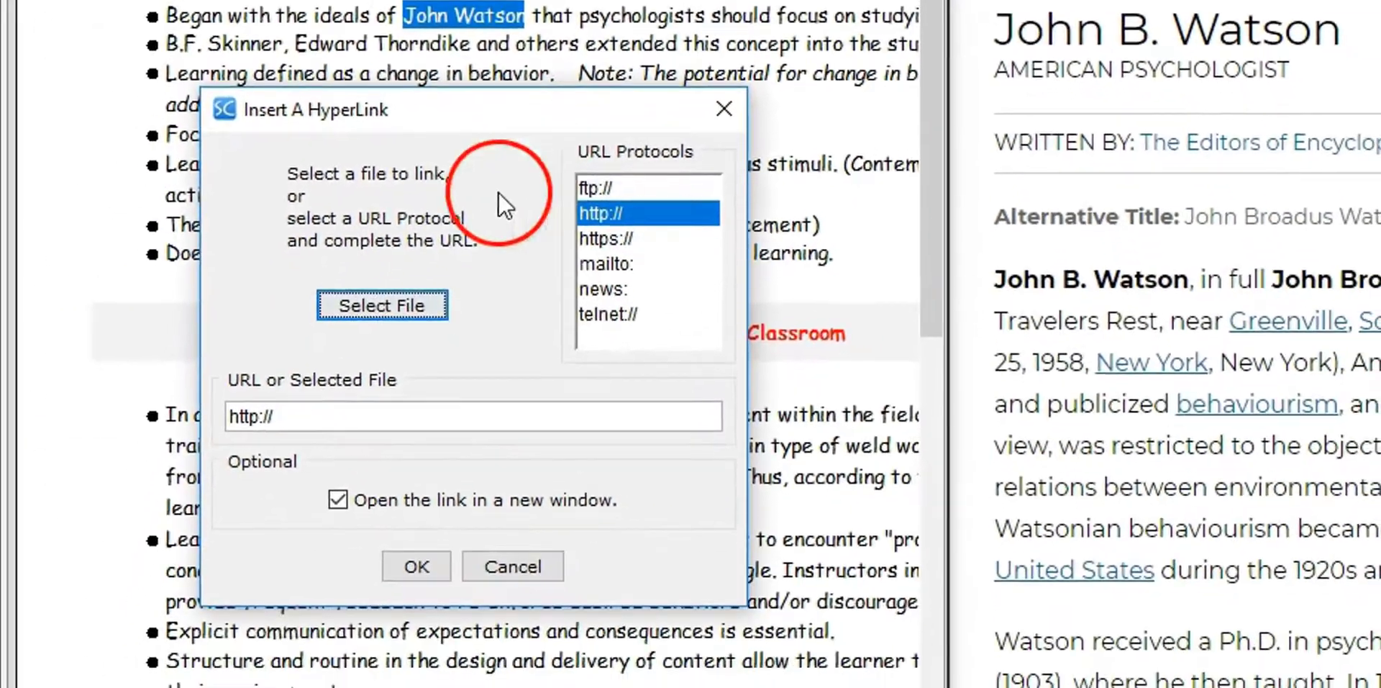
left_click(269, 410)
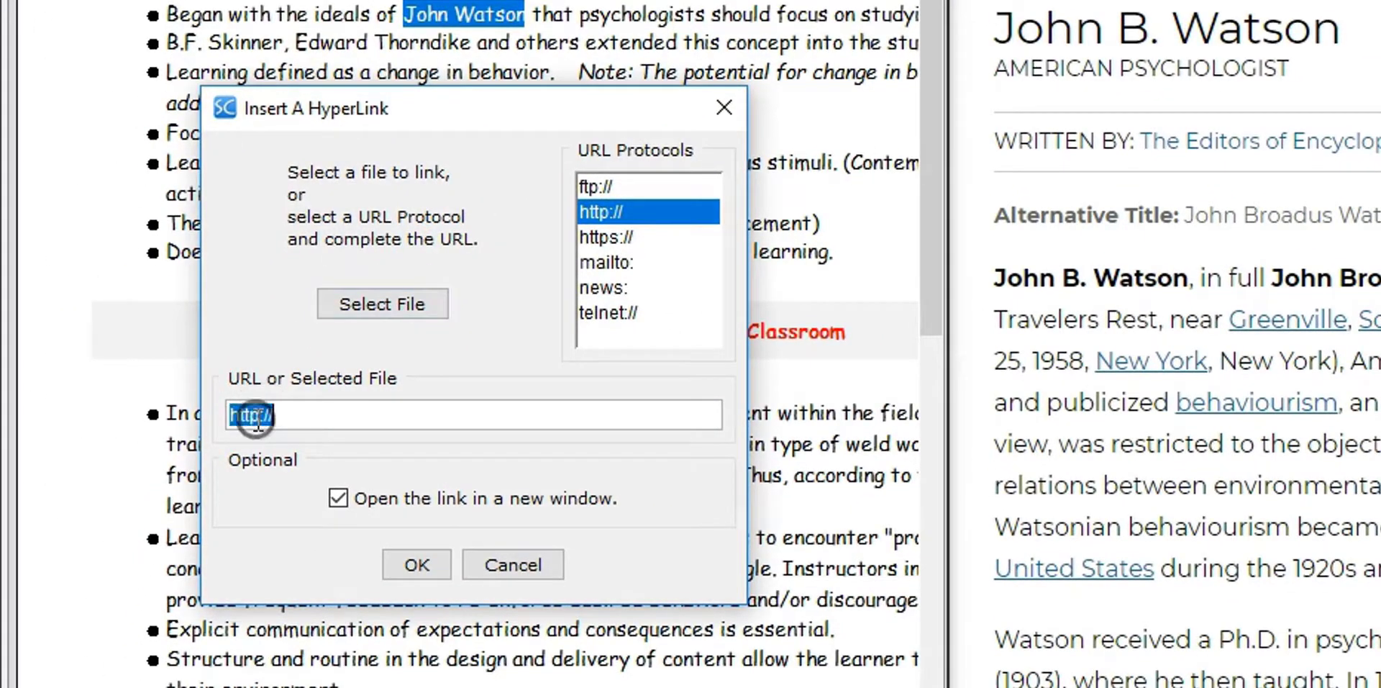
type("https://www.britannica.com/biography/John-B-Watson")
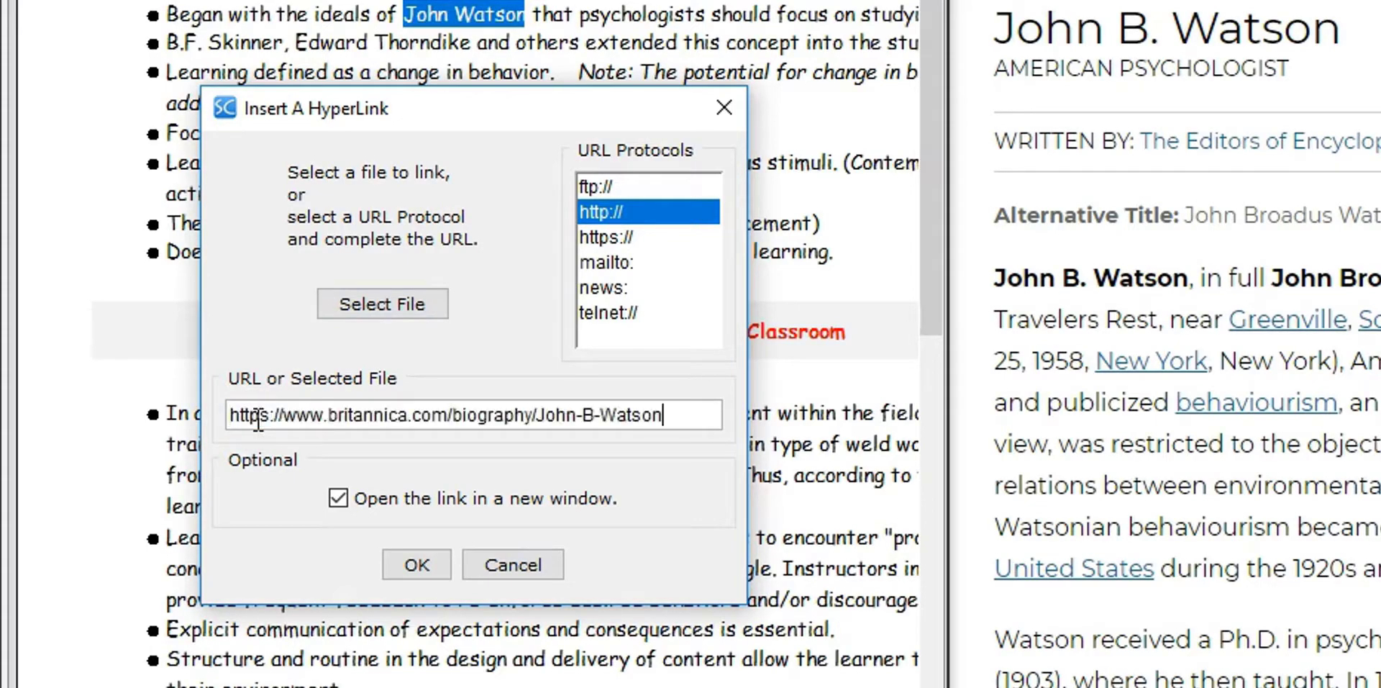
key("Return")
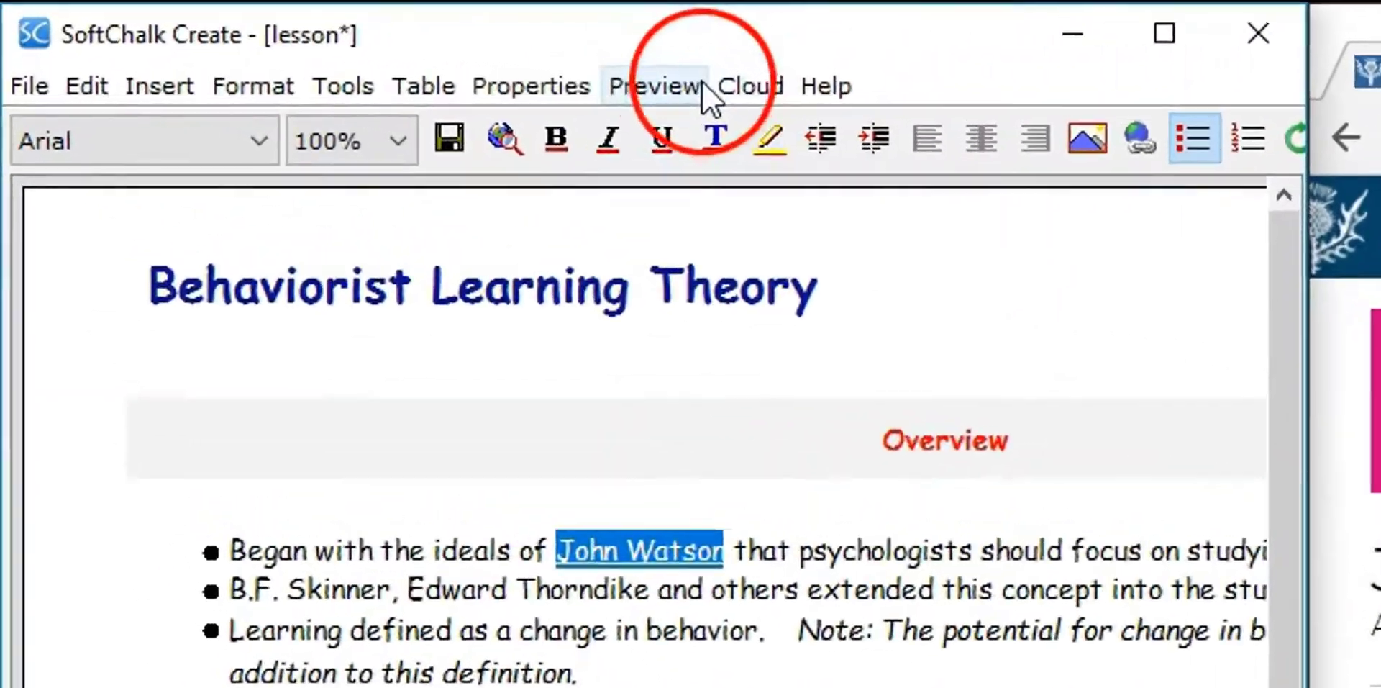
Save the lesson changes, preview the lesson in the browser and try the John Watson link
left_click(361, 72)
left_click(719, 131)
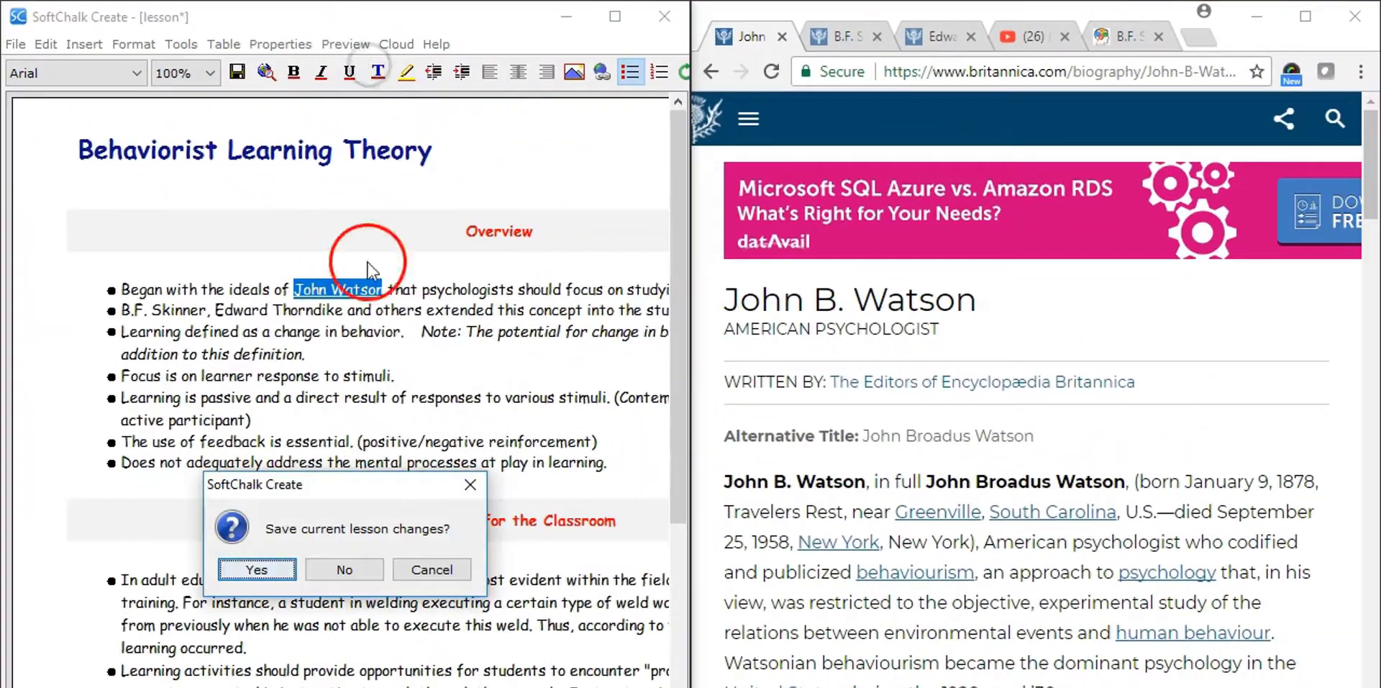
left_click(253, 559)
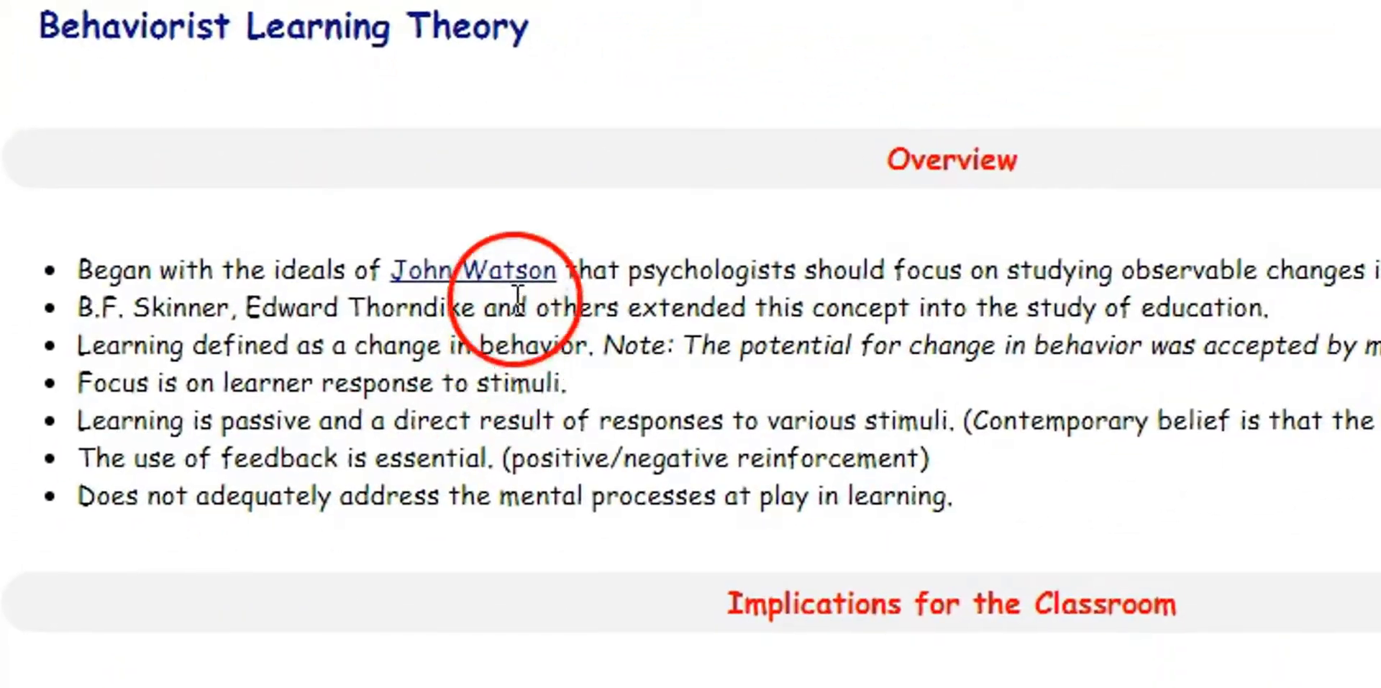
left_click(502, 288)
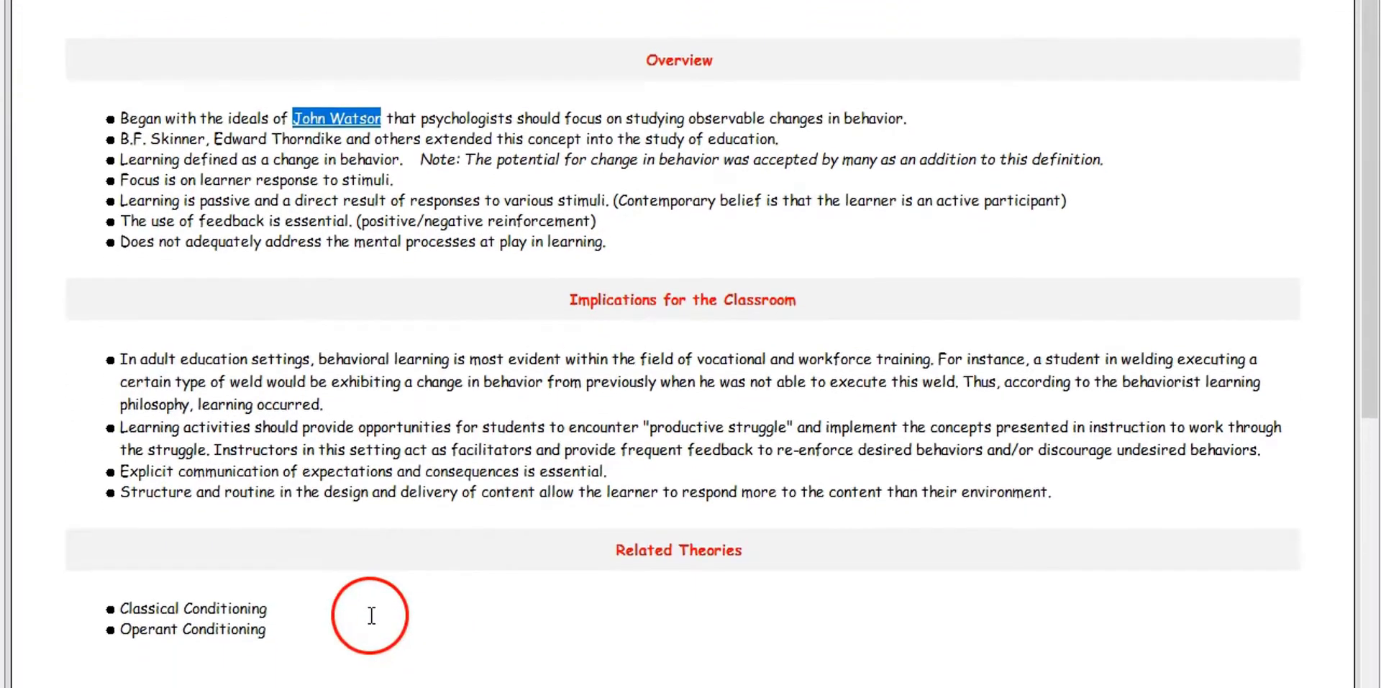
Copy the embed code of the YouTube video Big Bang Theory-operant conditioning for the Related Theories section
left_click_drag(300, 628, 101, 595)
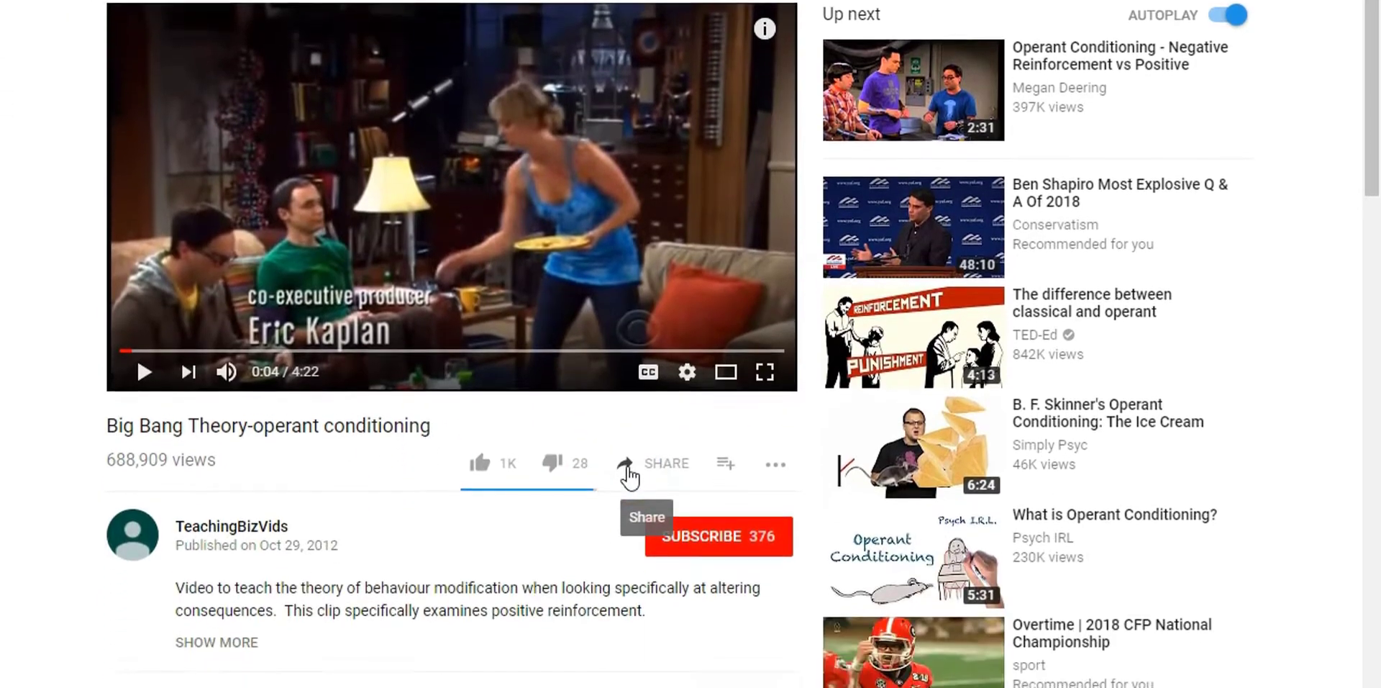
left_click(631, 648)
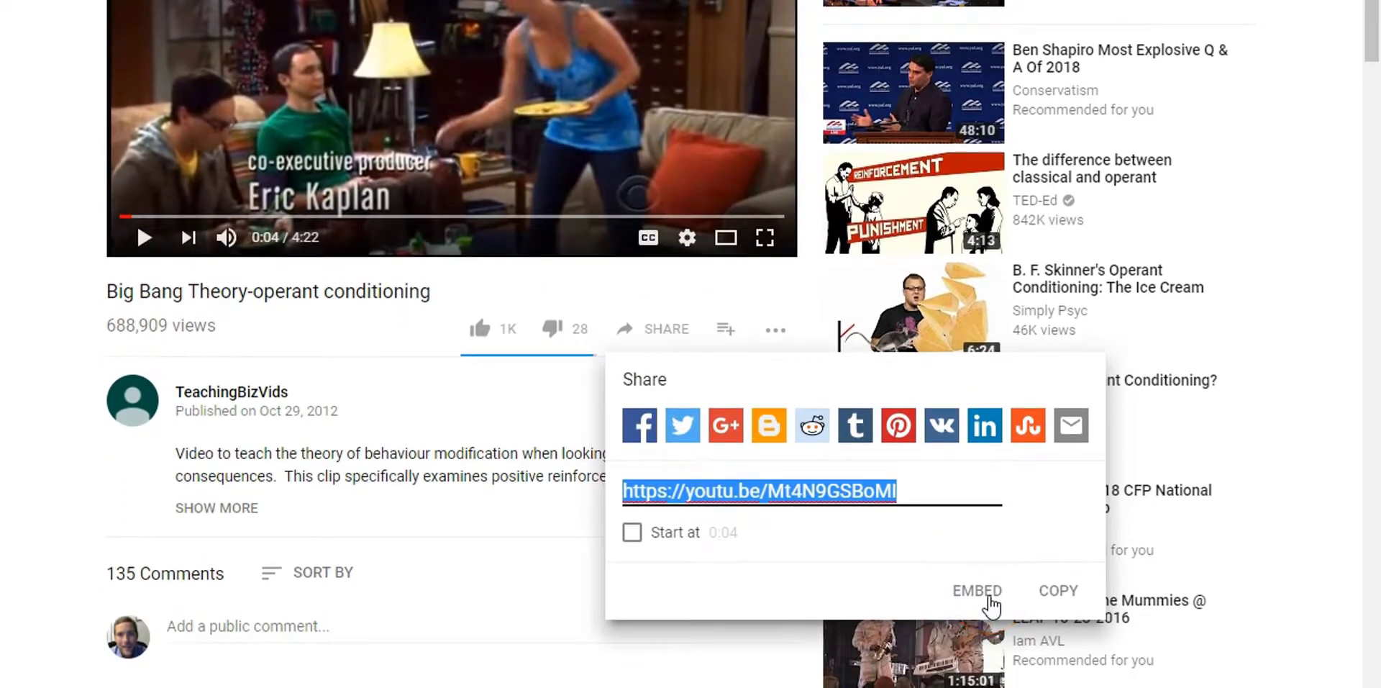
left_click(977, 681)
left_click(903, 189)
right_click(896, 183)
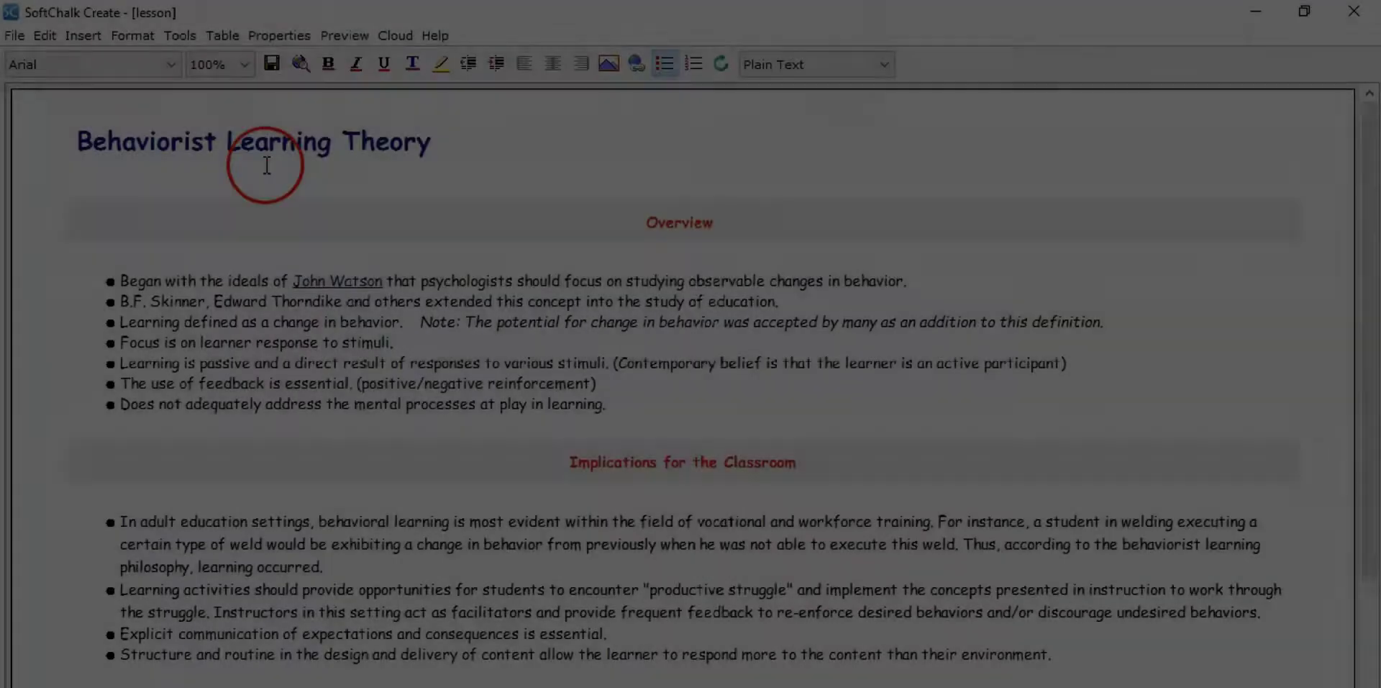
Insert a widget below Related Theories named Conditioning, with the description Sheldon trains Penny and the copied video embed code as its HTML
scroll(690, 555, "down", 3)
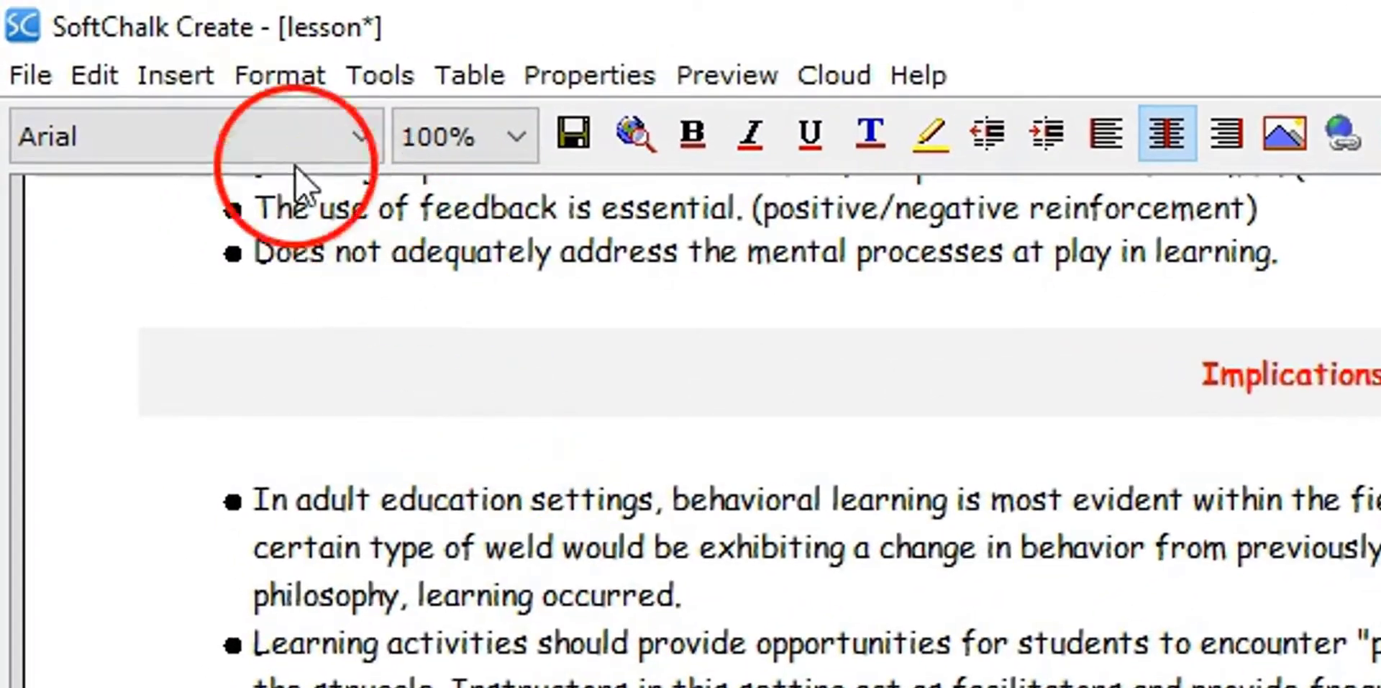
left_click(173, 80)
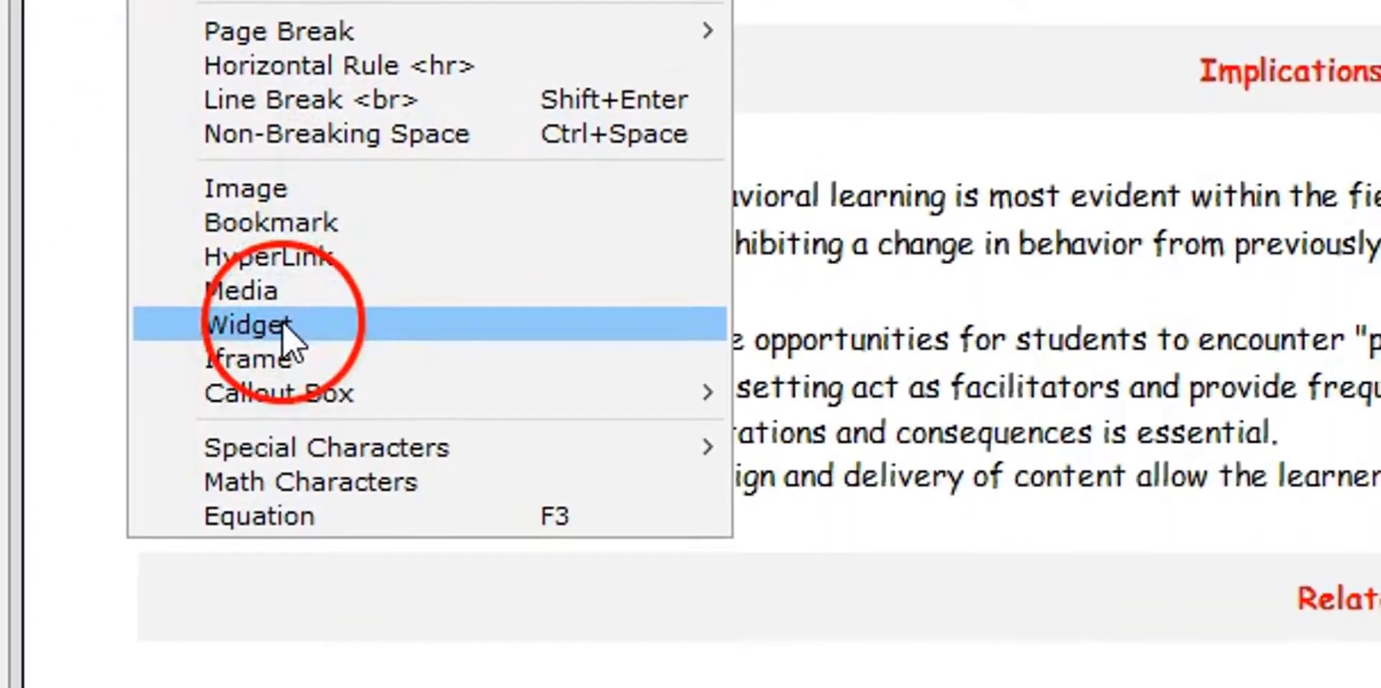
left_click(284, 323)
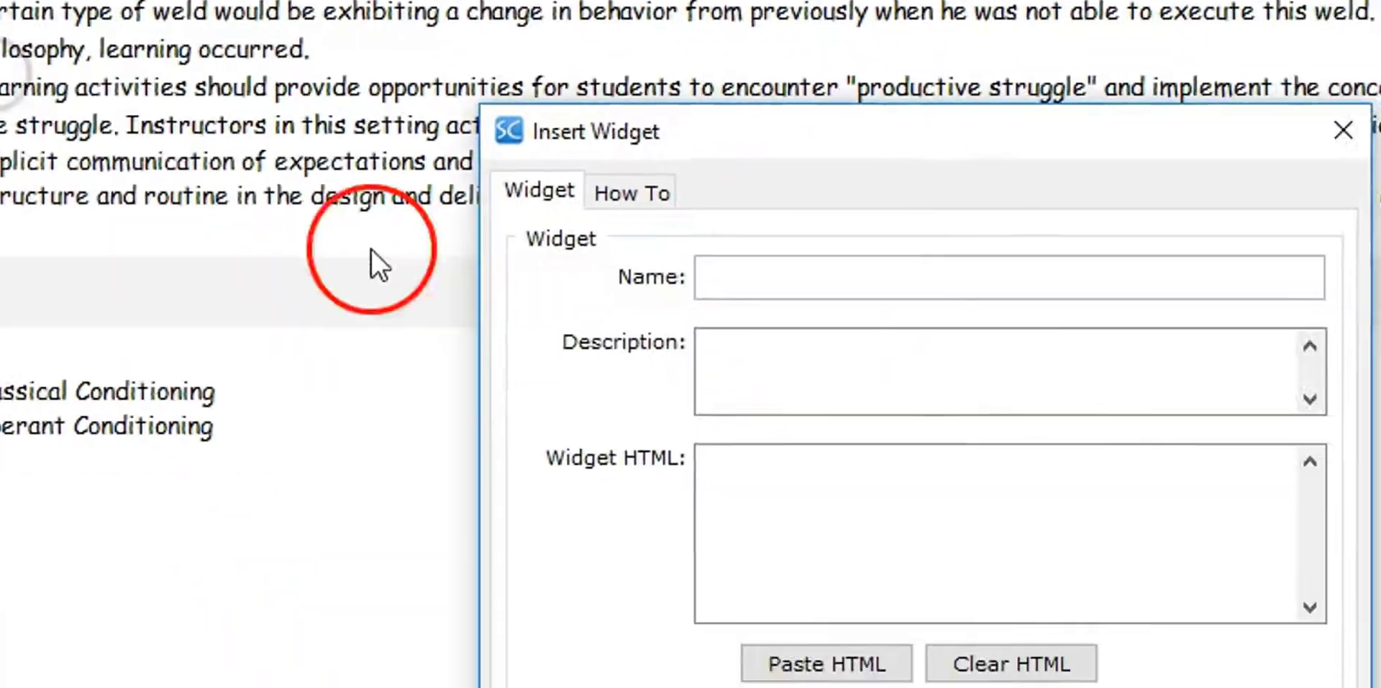
left_click(618, 181)
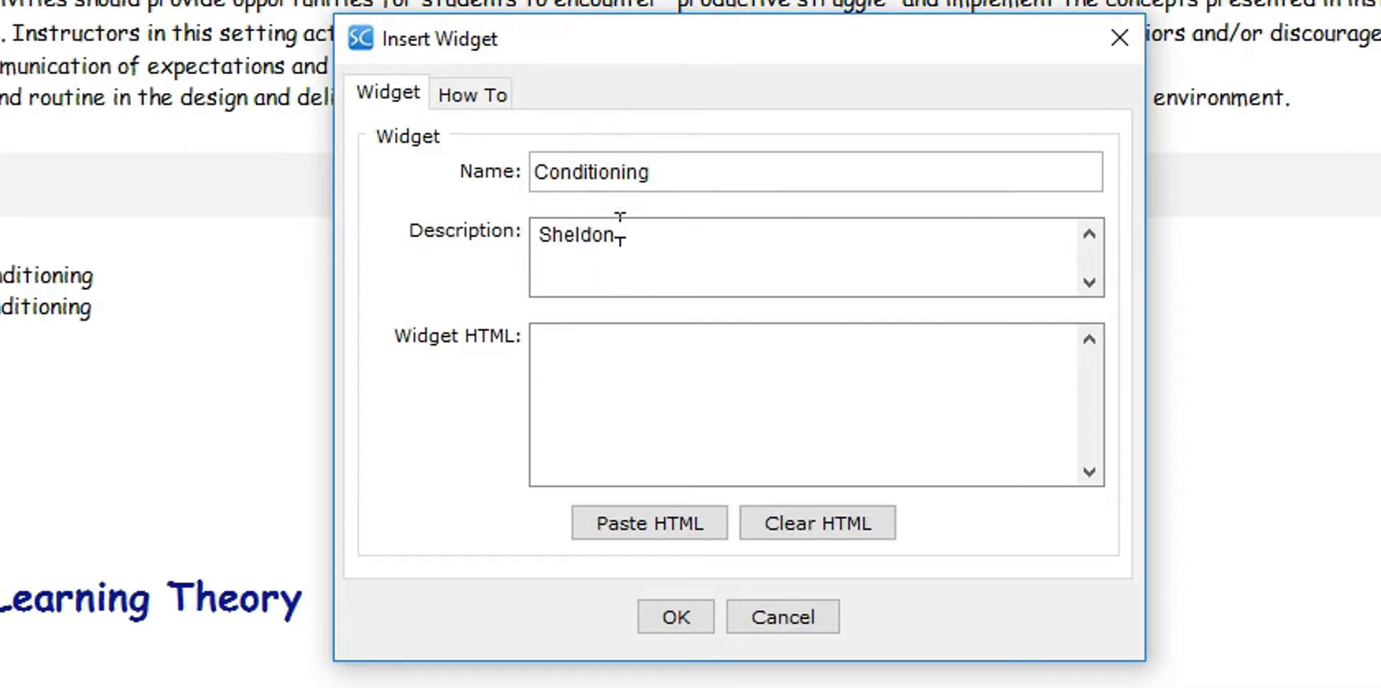
left_click(651, 374)
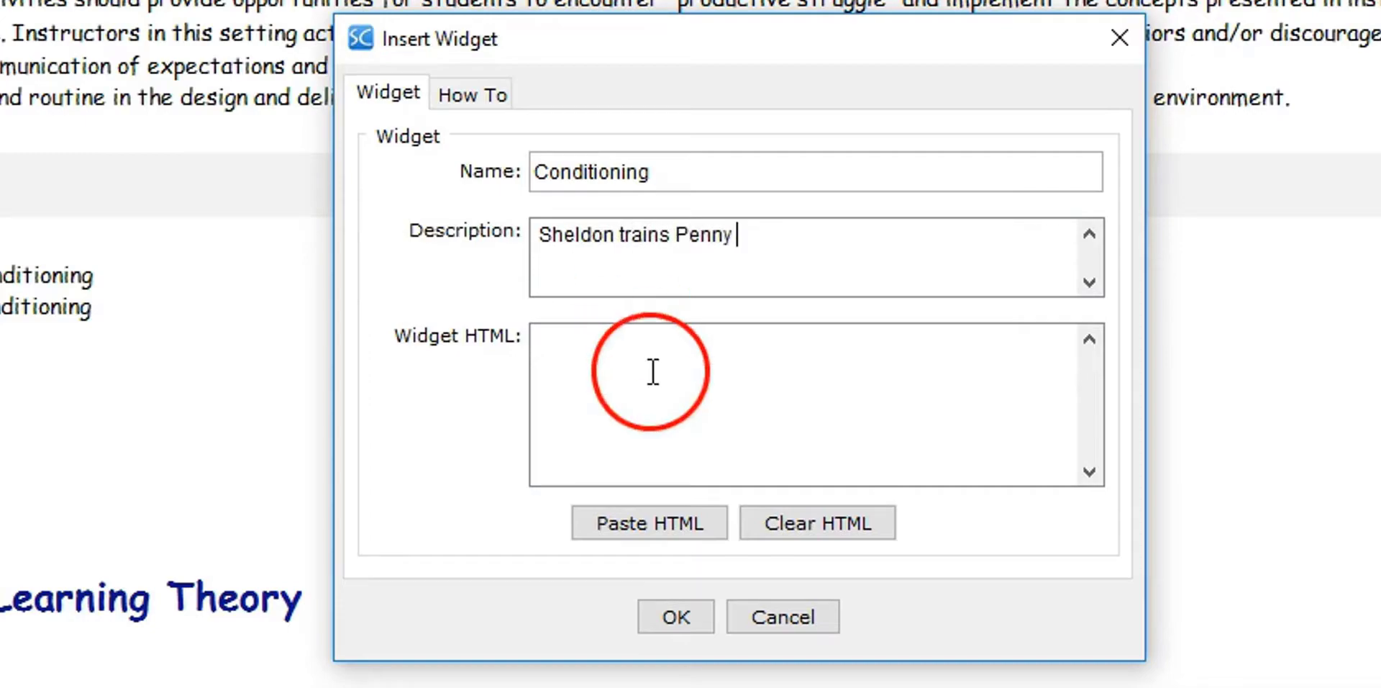
left_click(684, 524)
left_click(676, 616)
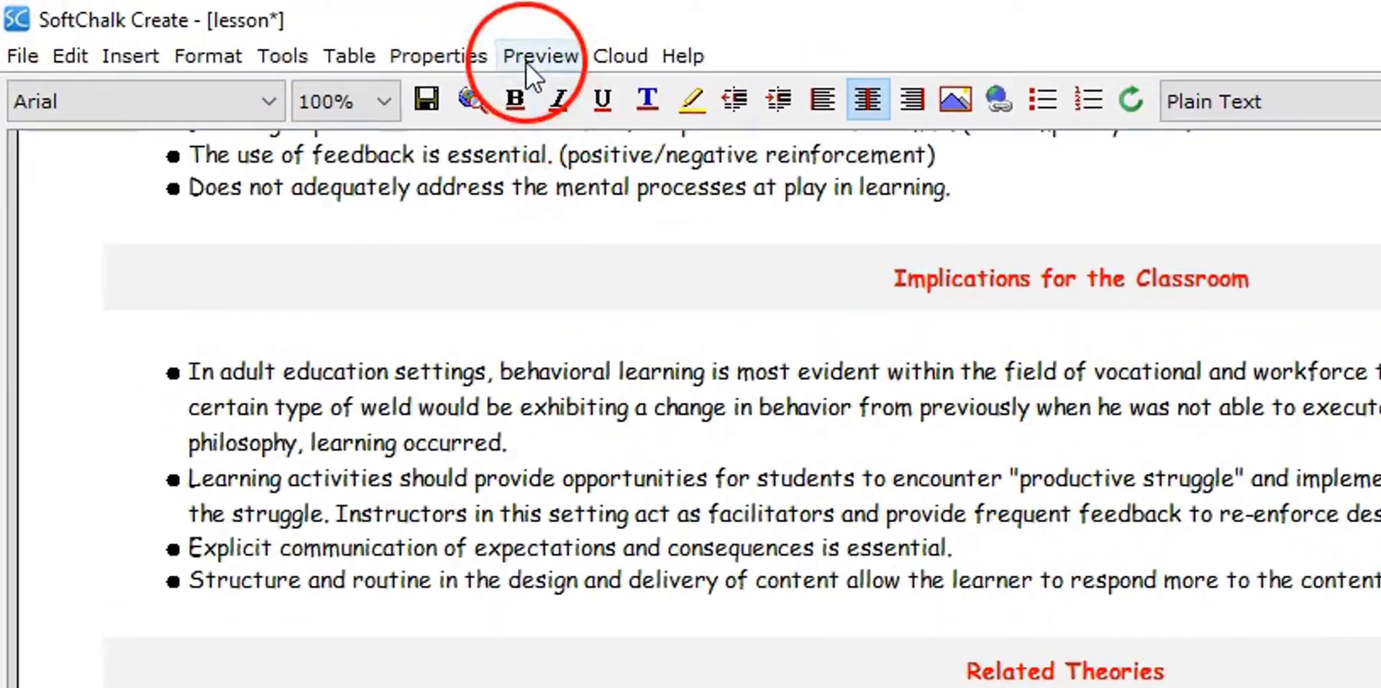
Preview the lesson in the browser to check the embedded video under Related Theories
left_click(528, 58)
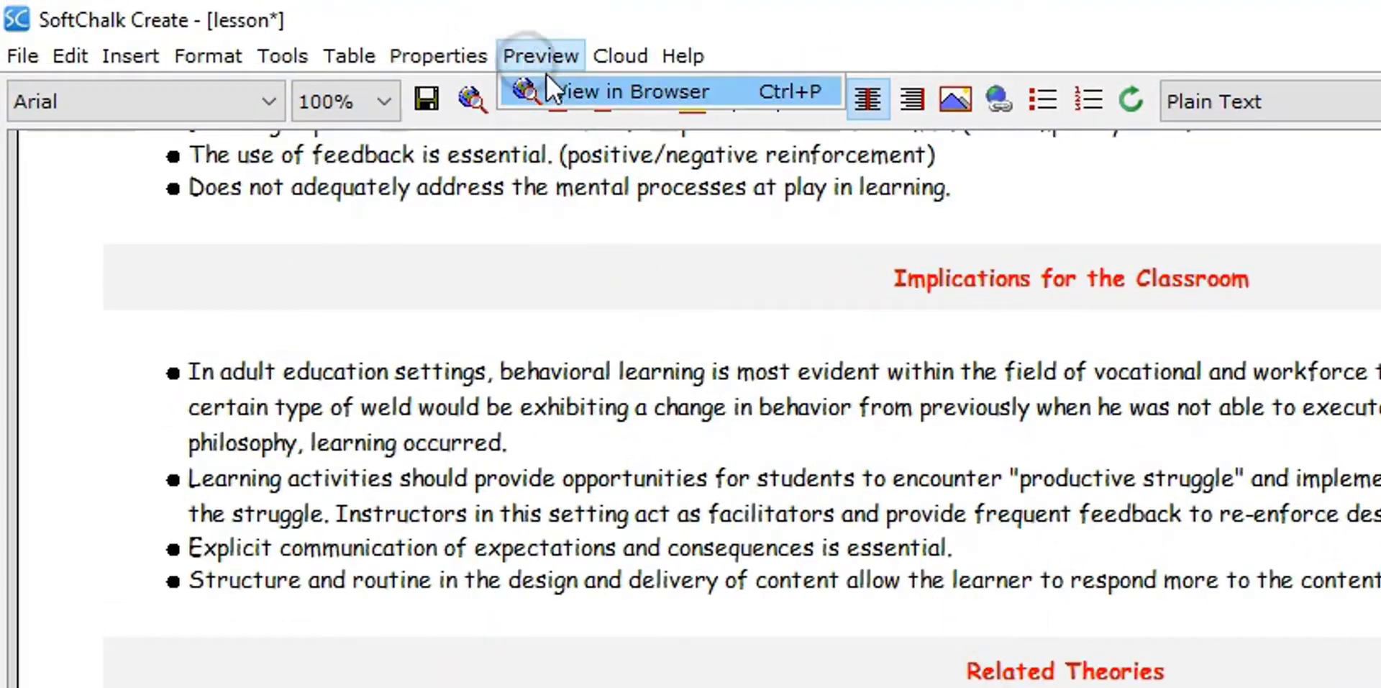
left_click(548, 85)
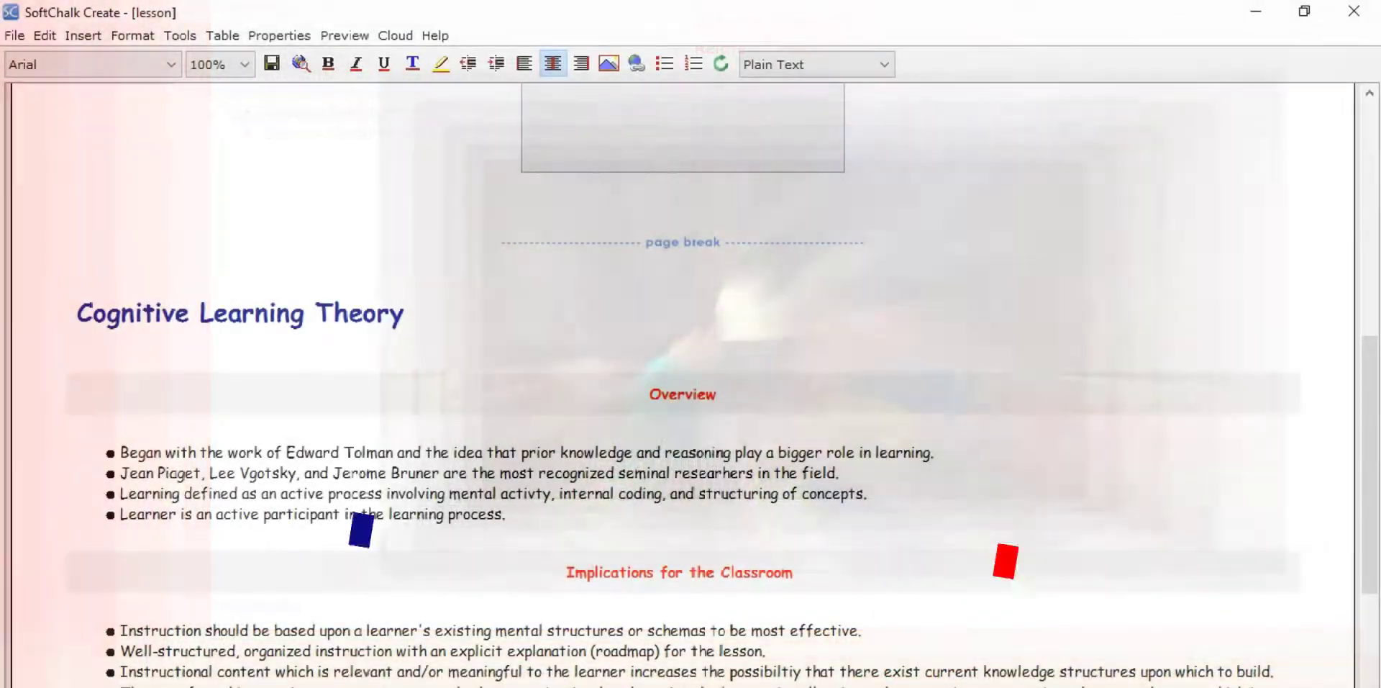
scroll(683, 359, "down", 10)
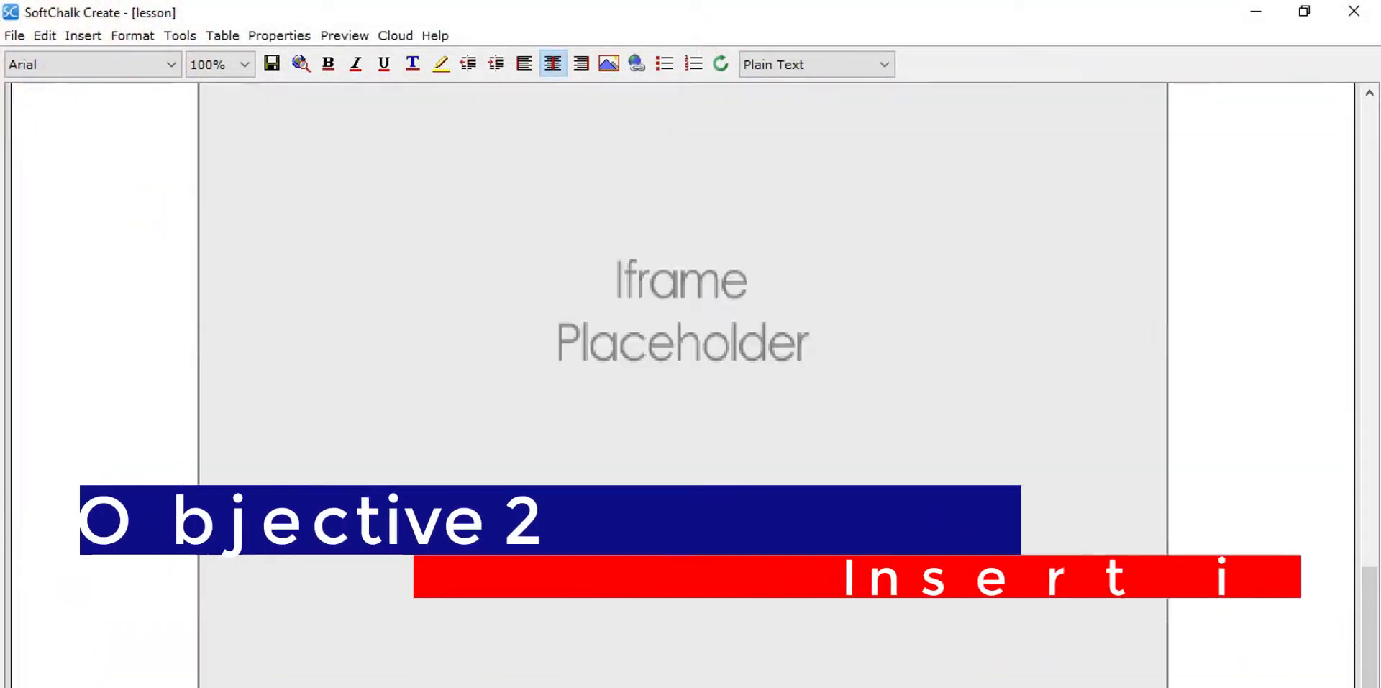
Review the iframe placeholders on the cognitive learning page and preview that page in the browser
scroll(1247, 670, "up", 4)
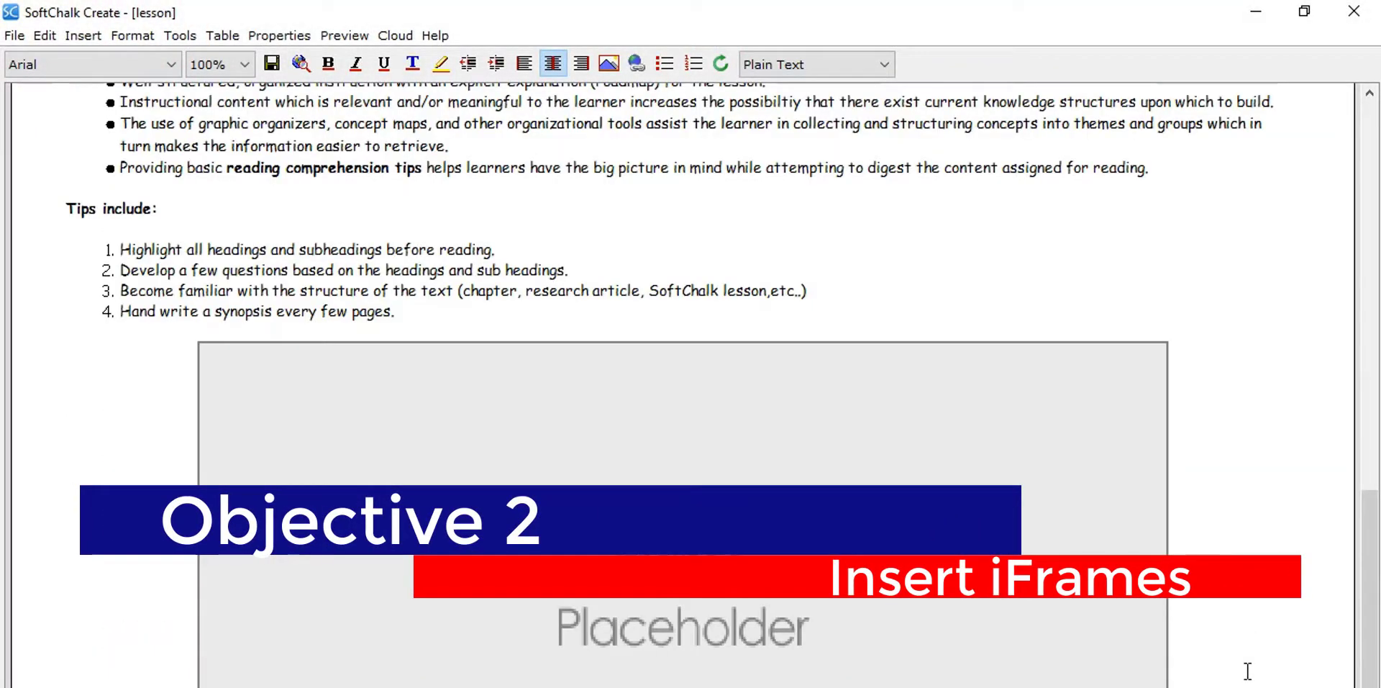
scroll(1247, 671, "down", 12)
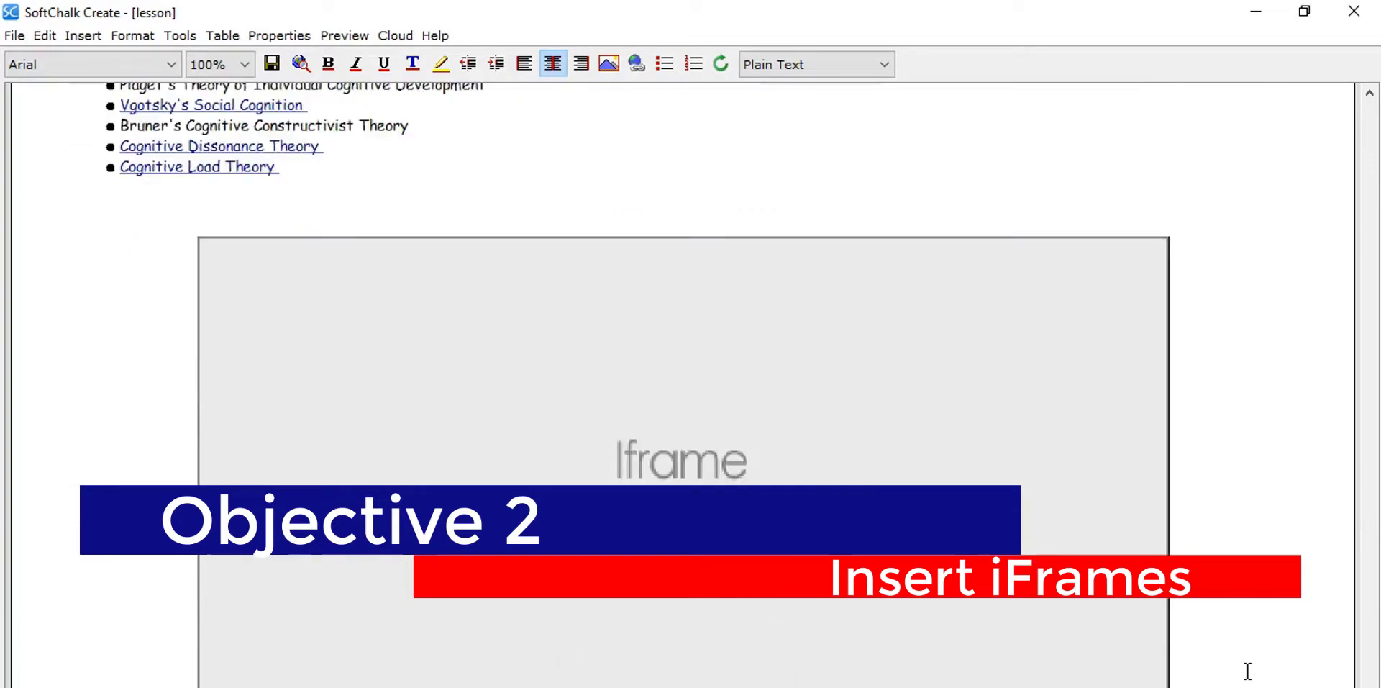
scroll(1247, 670, "up", 12)
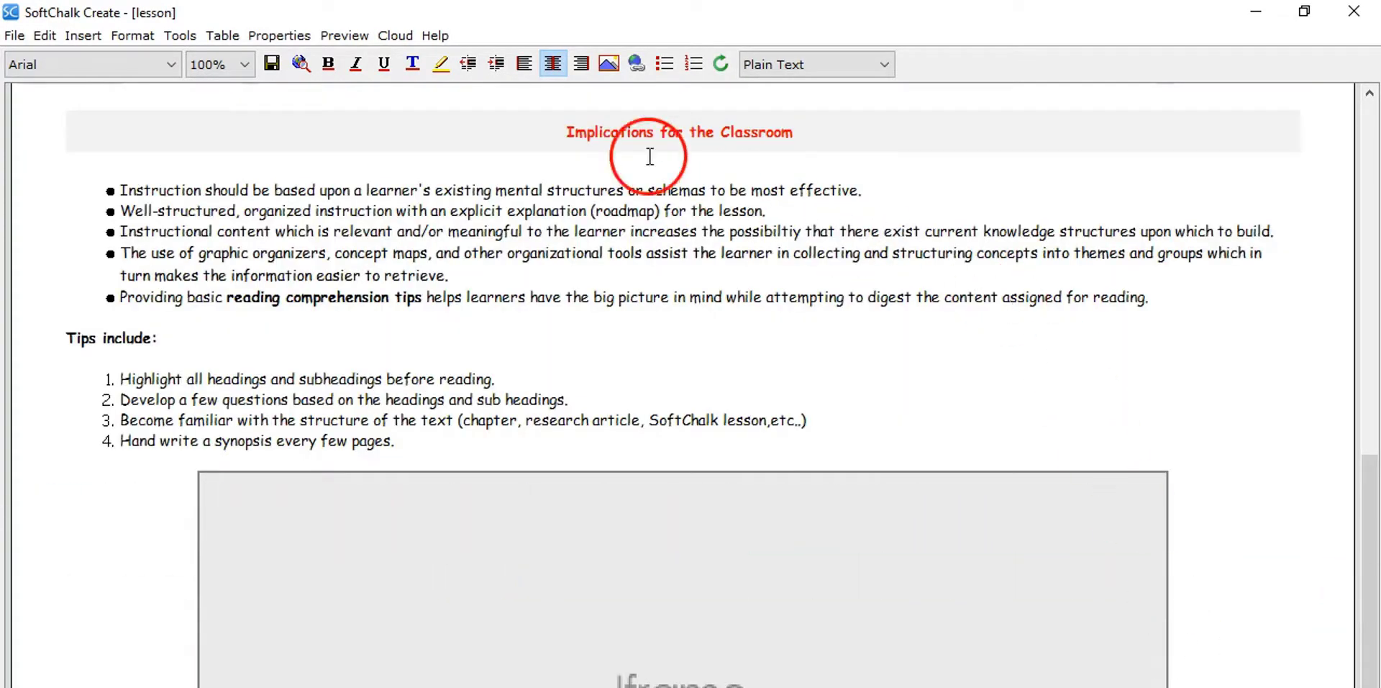
left_click(336, 35)
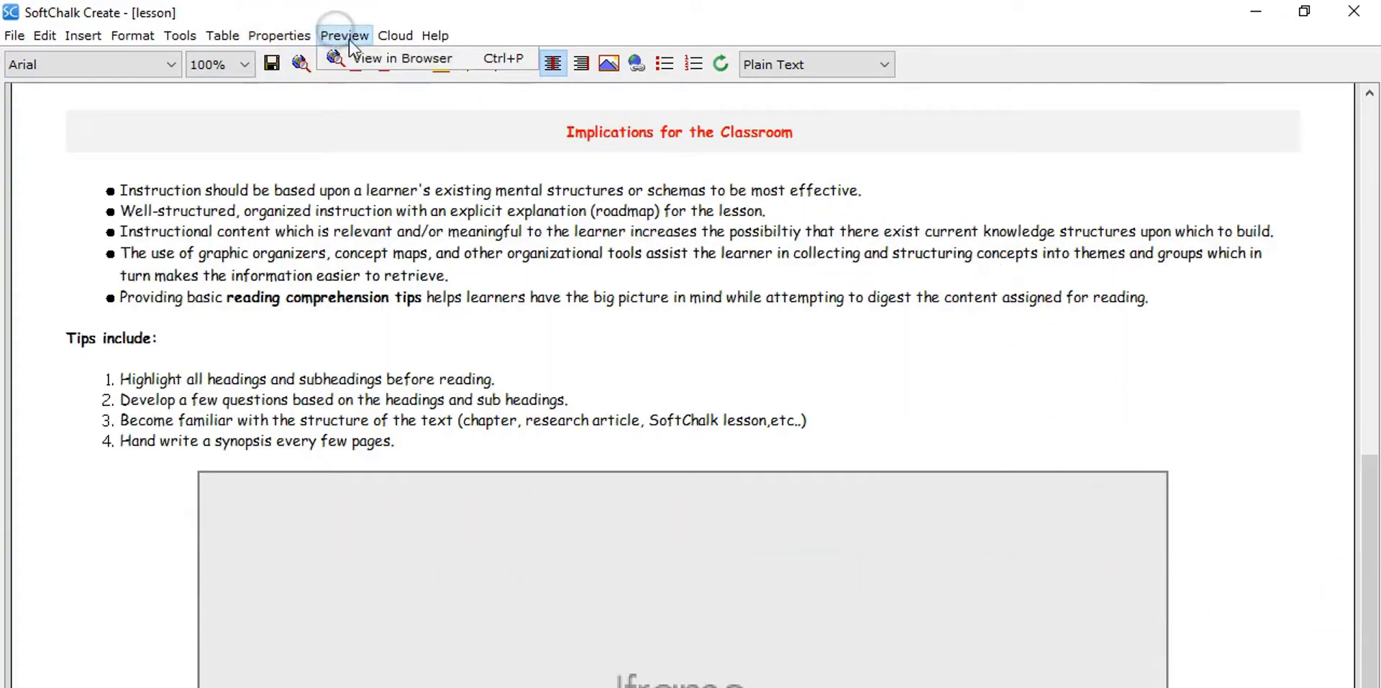
left_click(354, 57)
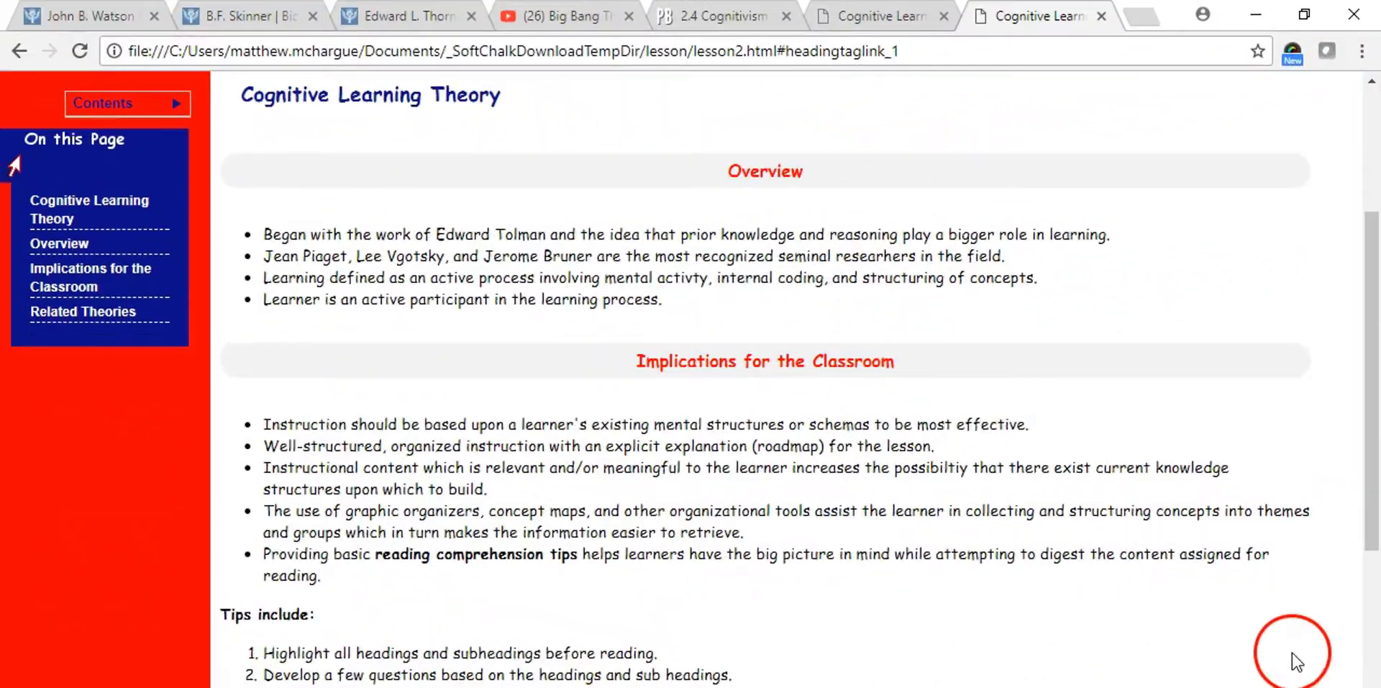
Examine the embedded Reading Tips & Techniques document and the 2.4 Cognitivism textbook page inside their frames
scroll(1305, 670, "down", 5)
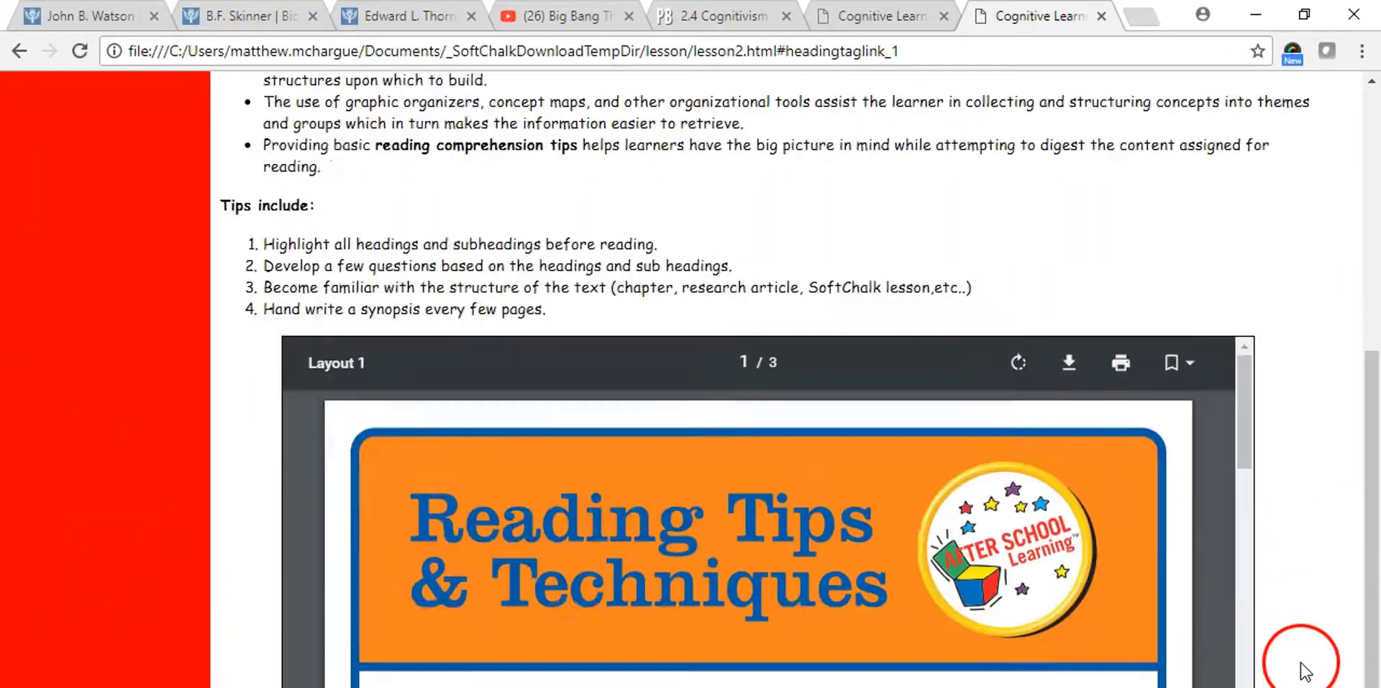
scroll(1305, 670, "down", 10)
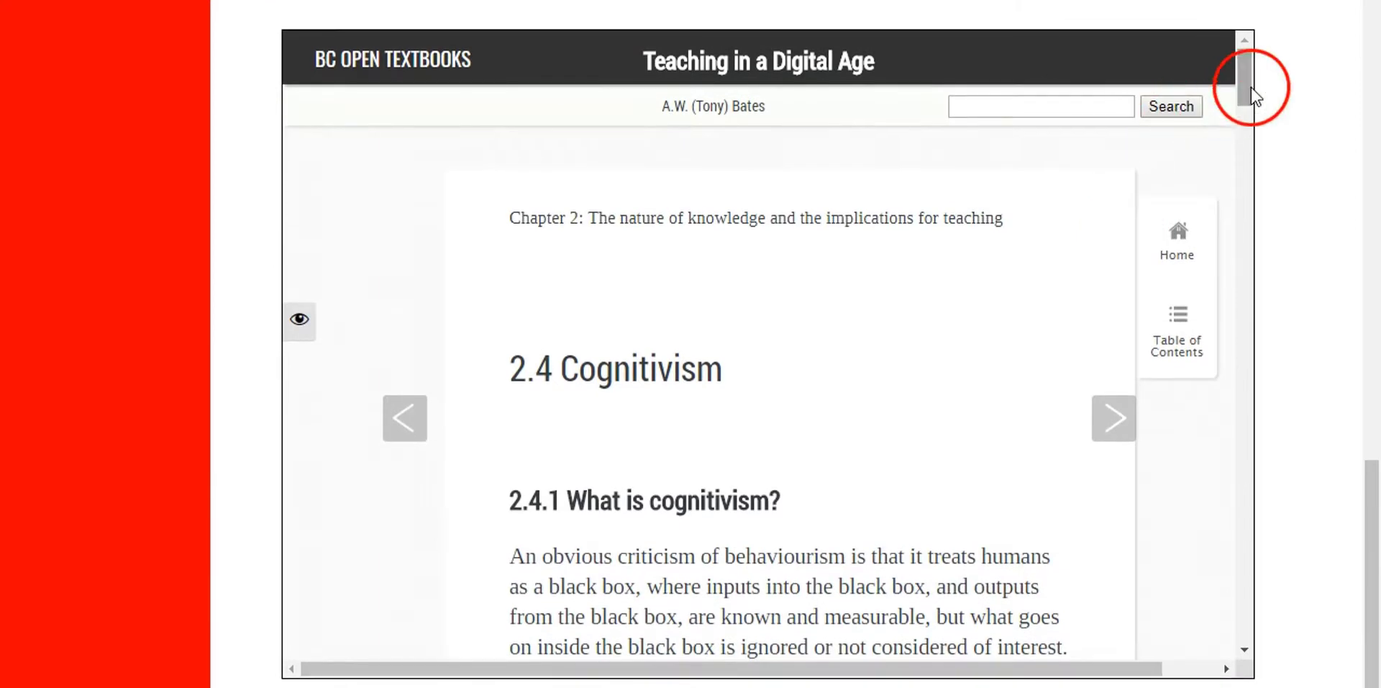
left_click_drag(1250, 94, 1224, 102)
left_click_drag(1371, 570, 1371, 214)
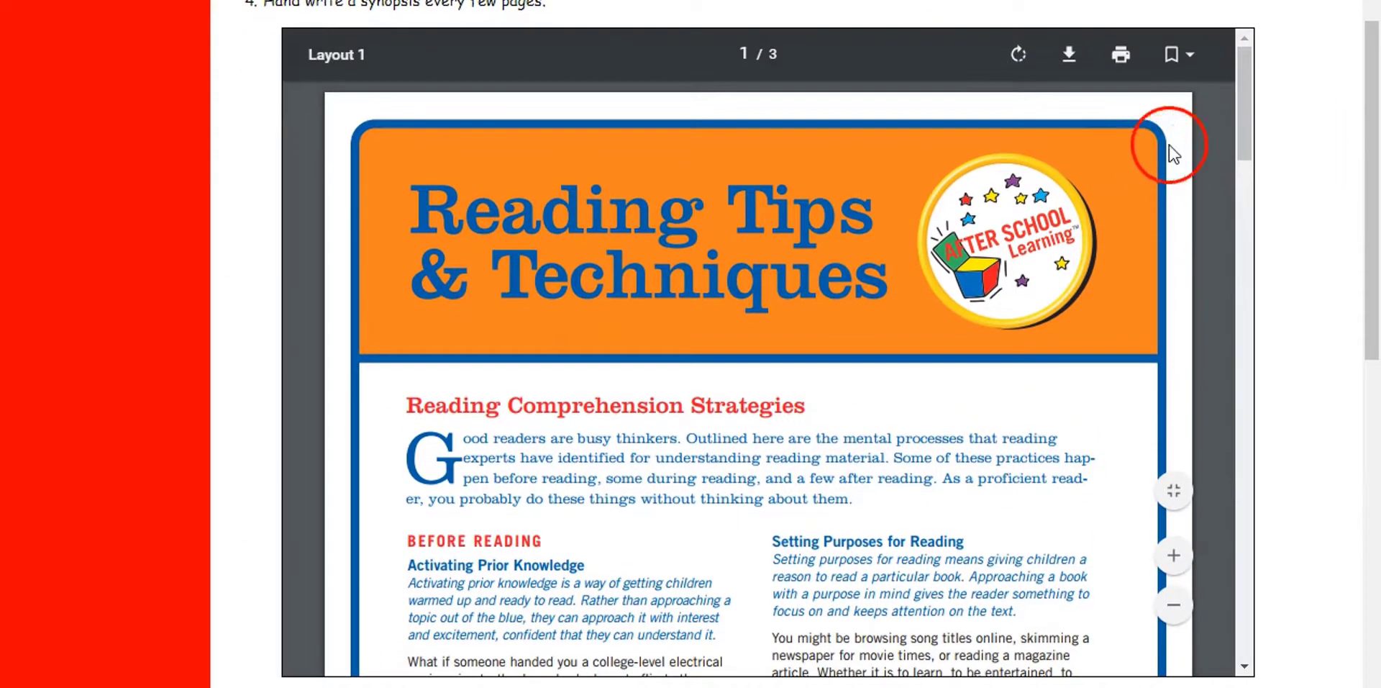
left_click_drag(1241, 123, 1206, 461)
left_click(1174, 490)
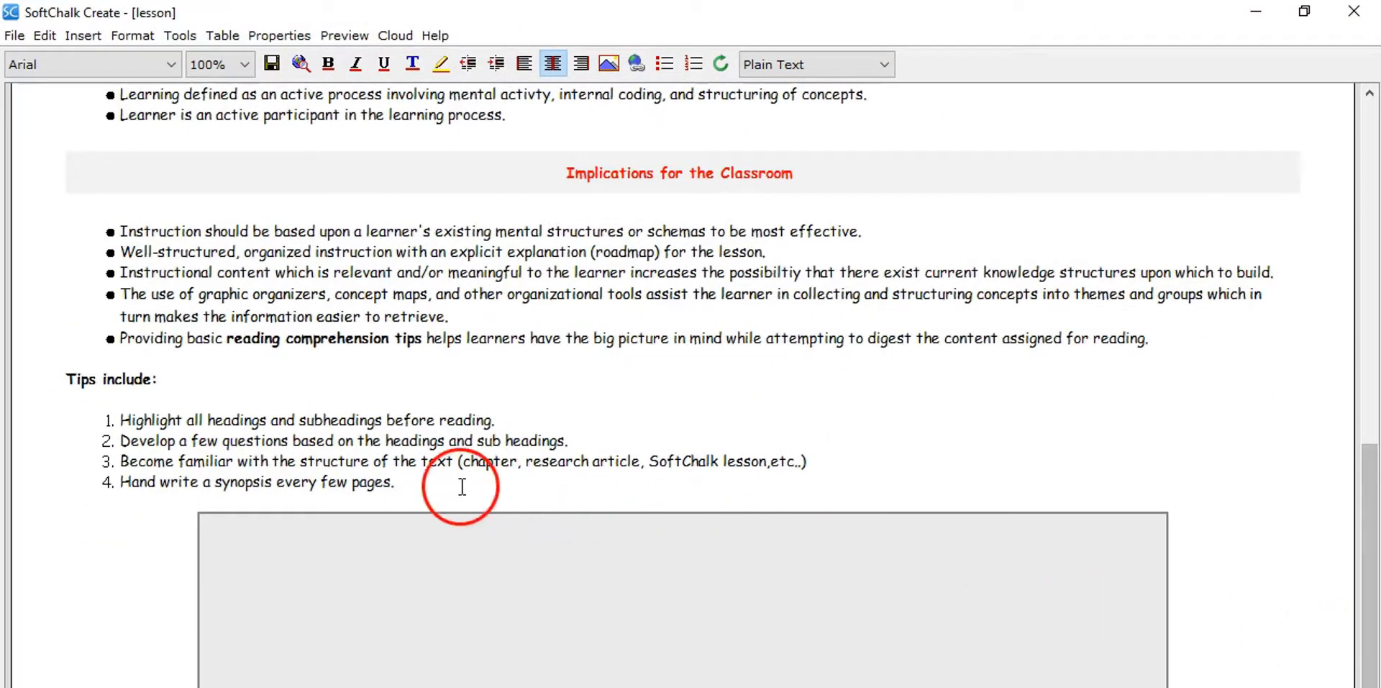
left_click(460, 486)
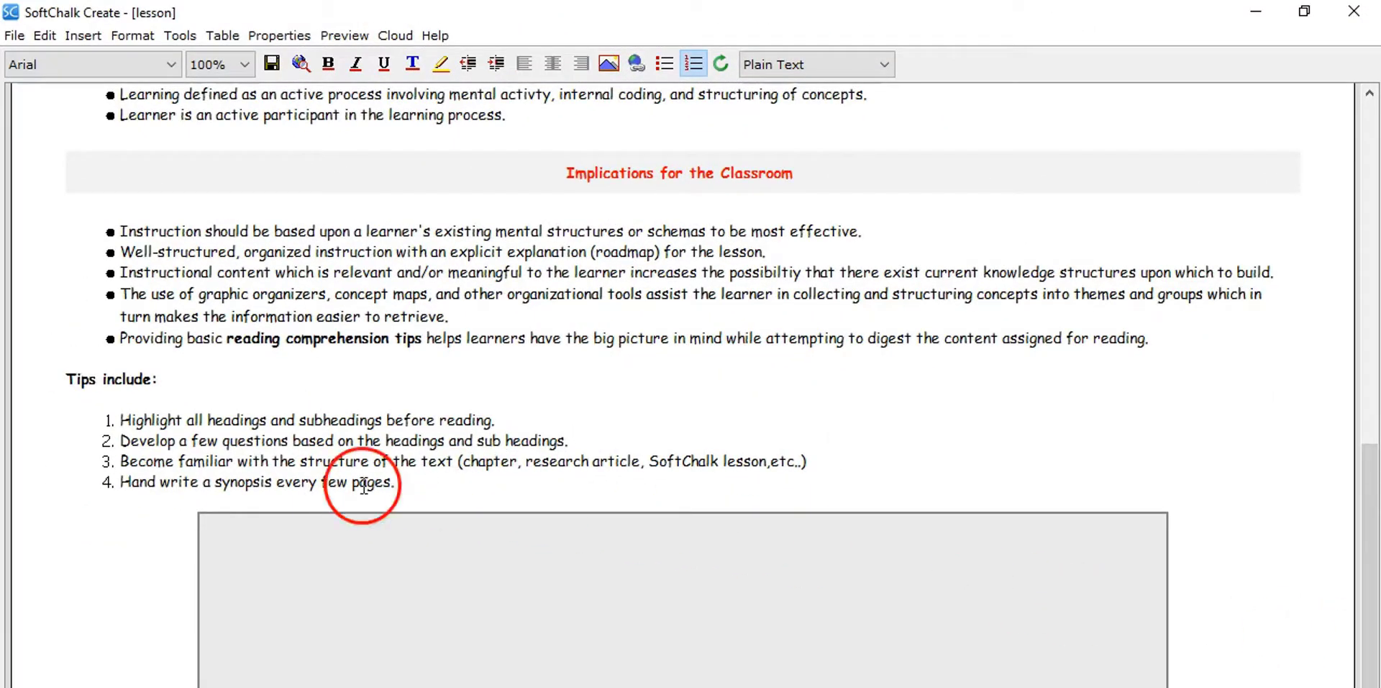
left_click(79, 36)
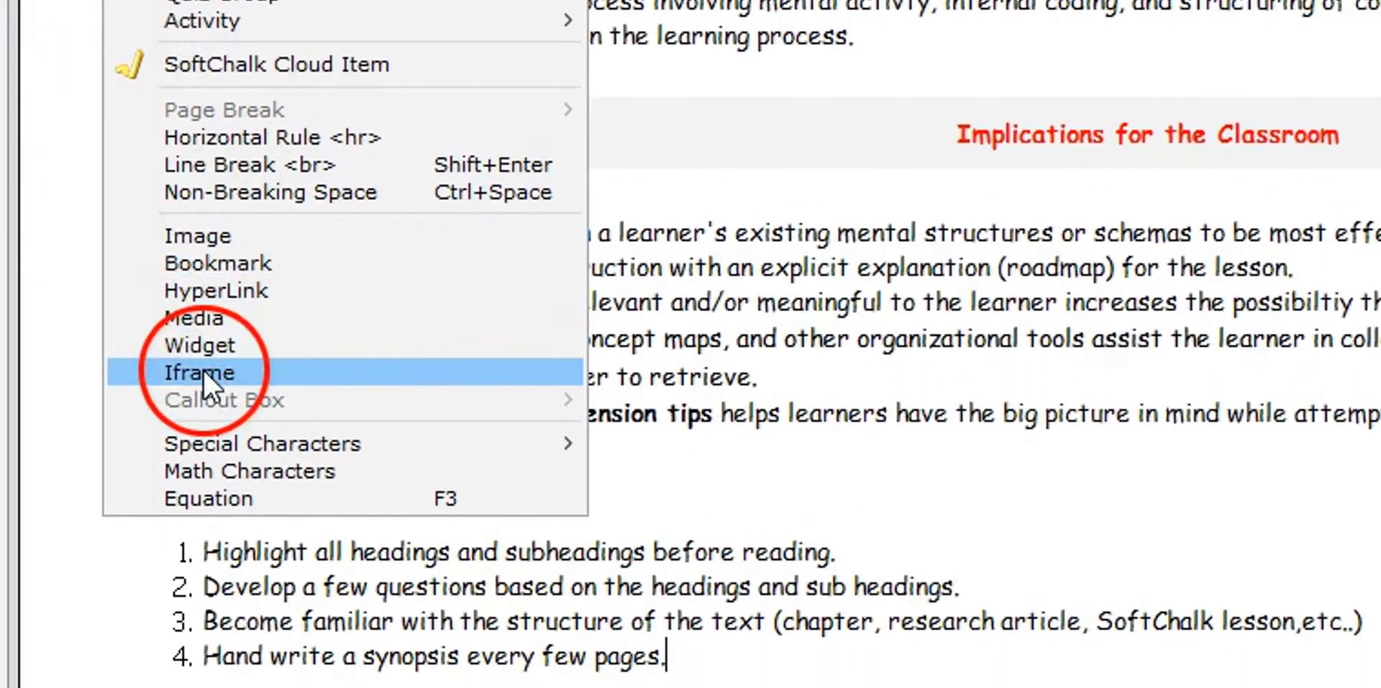
left_click(199, 512)
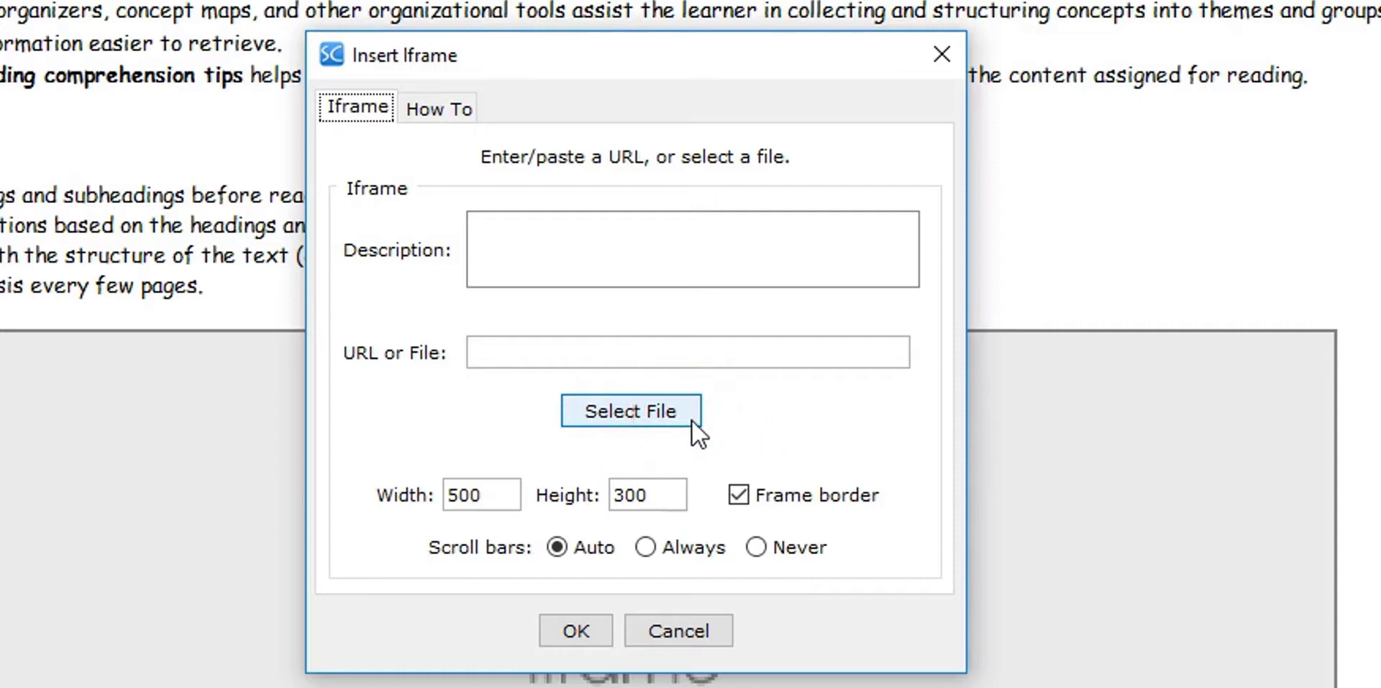
left_click(506, 495)
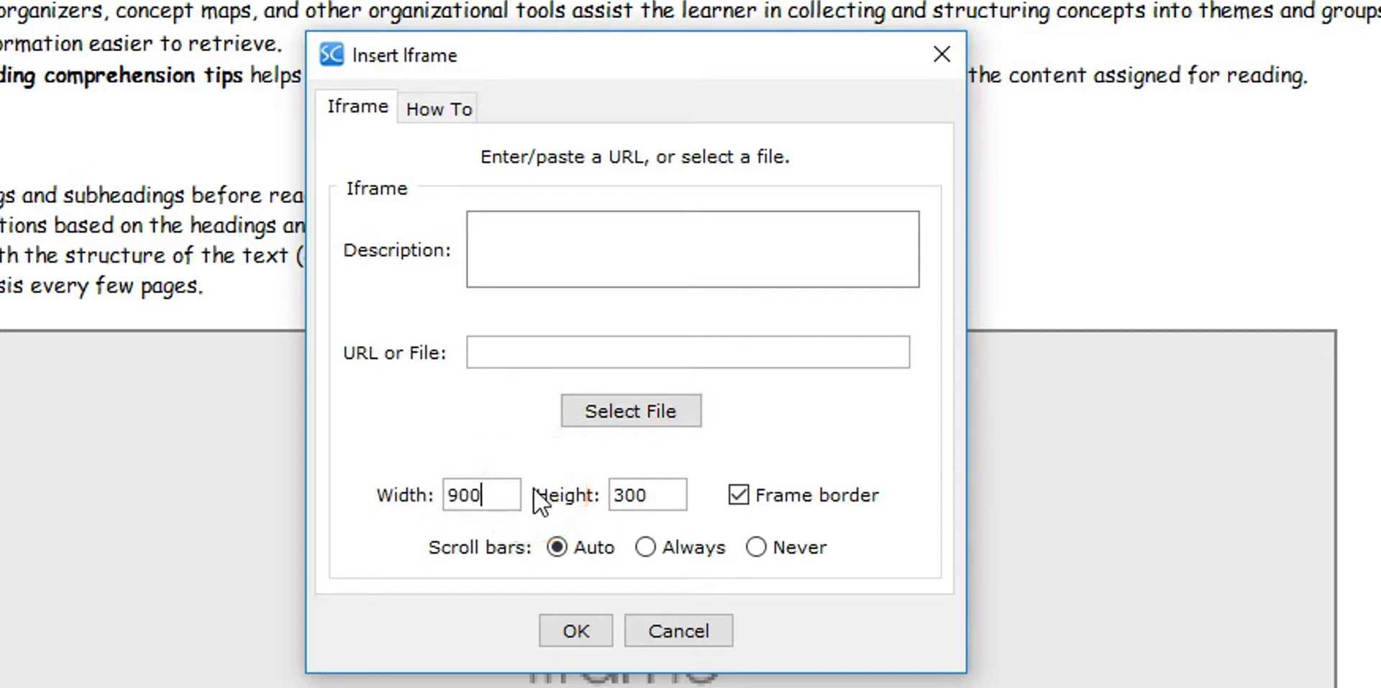
left_click(675, 495)
left_click(680, 632)
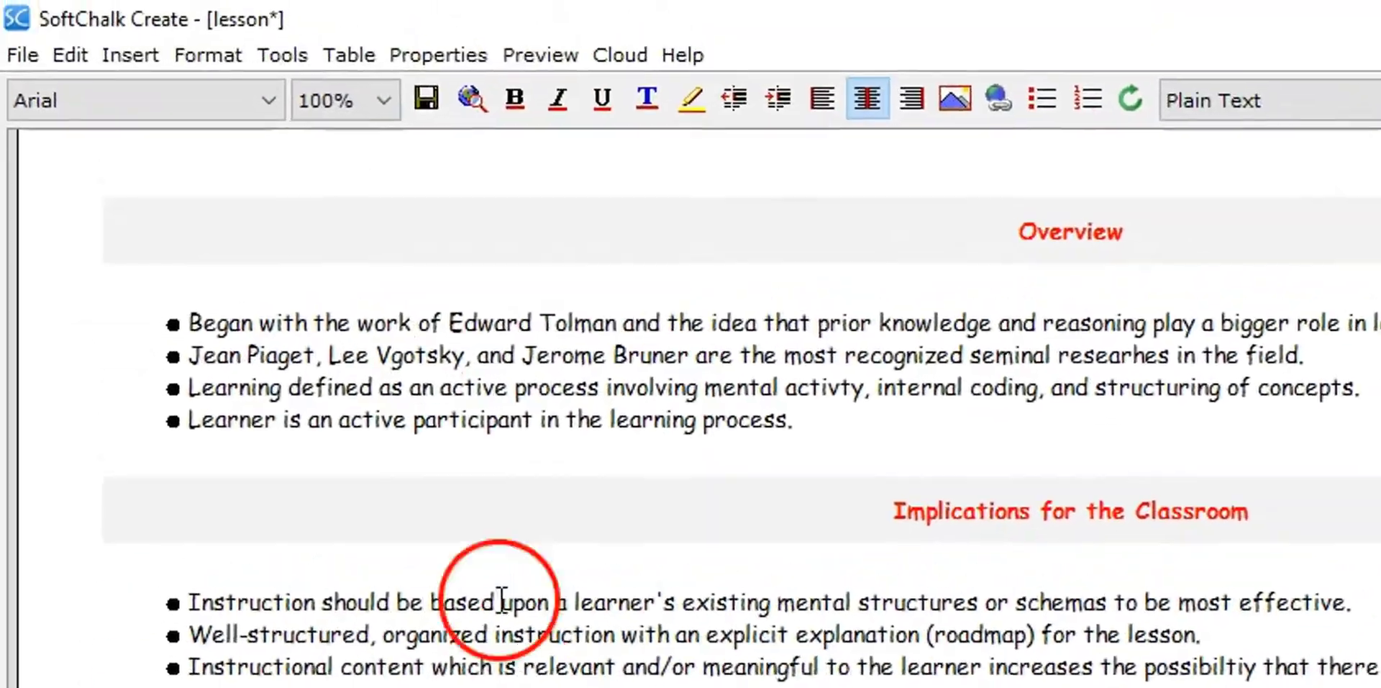
left_click(128, 55)
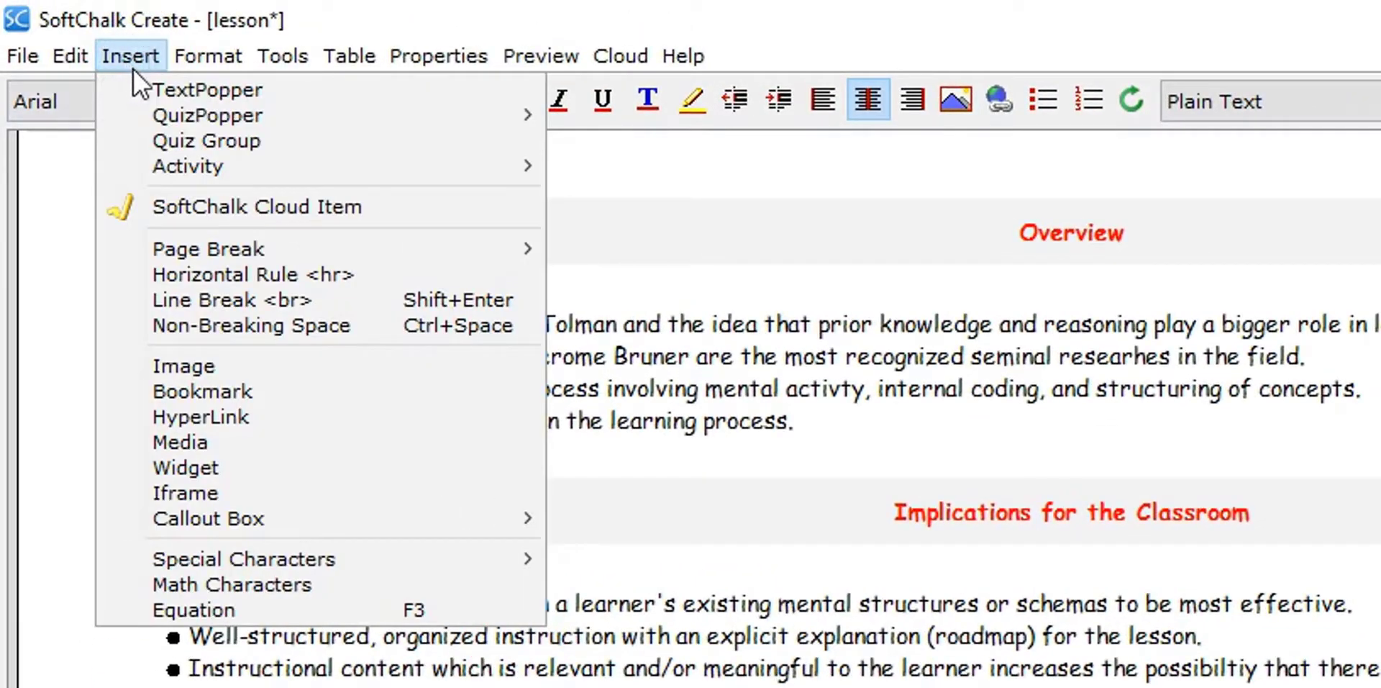
left_click(194, 113)
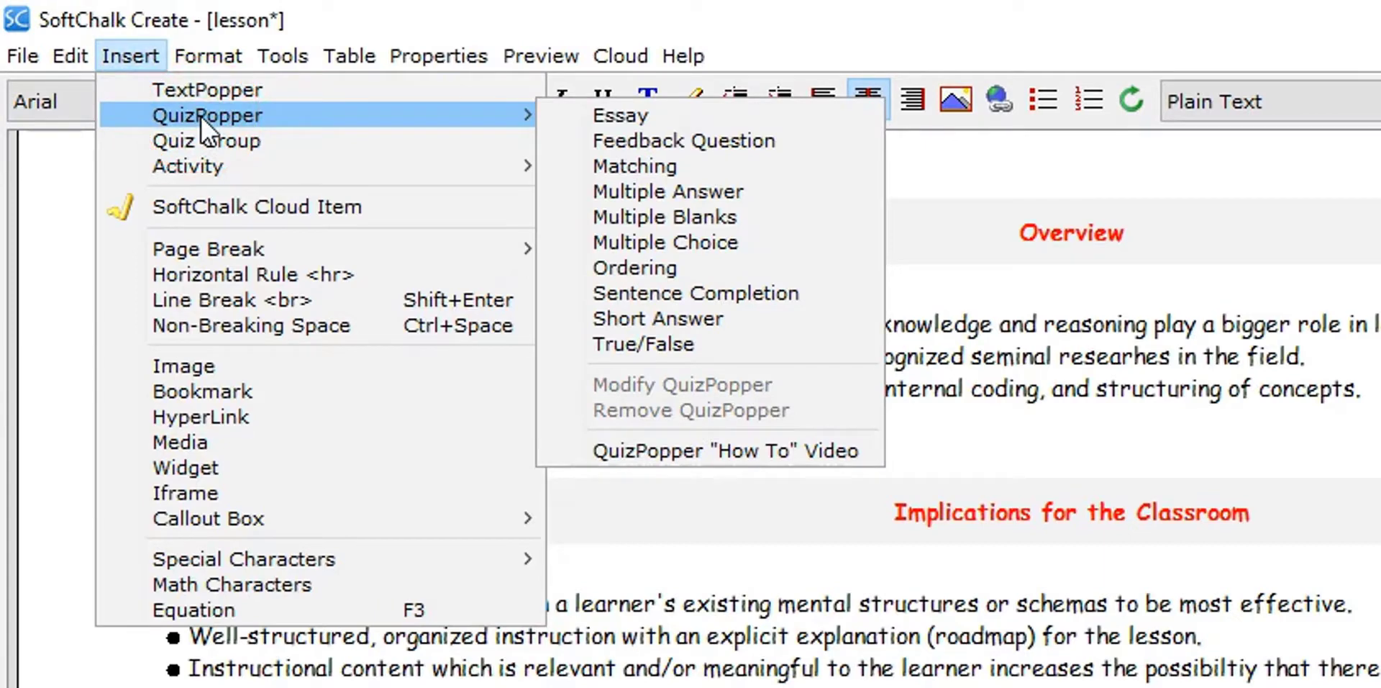
left_click(234, 133)
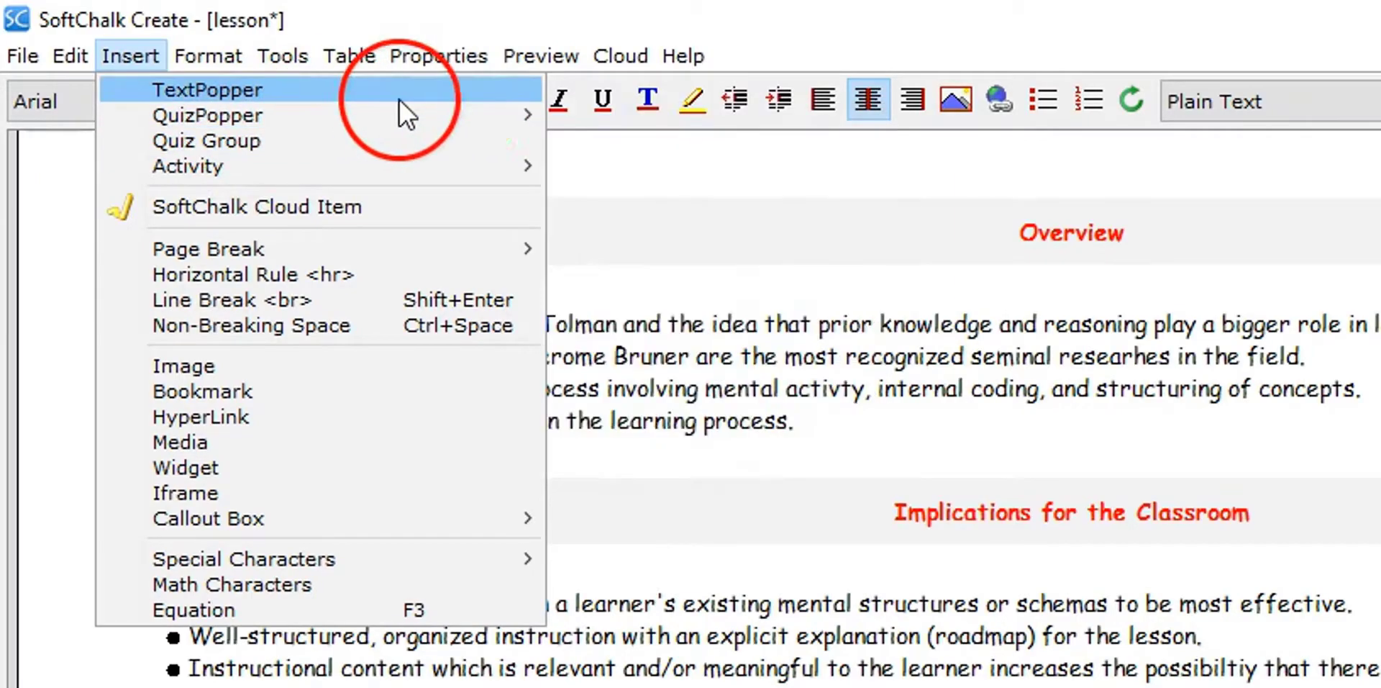
Insert a multiple-choice QuizPopper with the question Who is credited with the concept of operant conditioning?
mouse_move(525, 115)
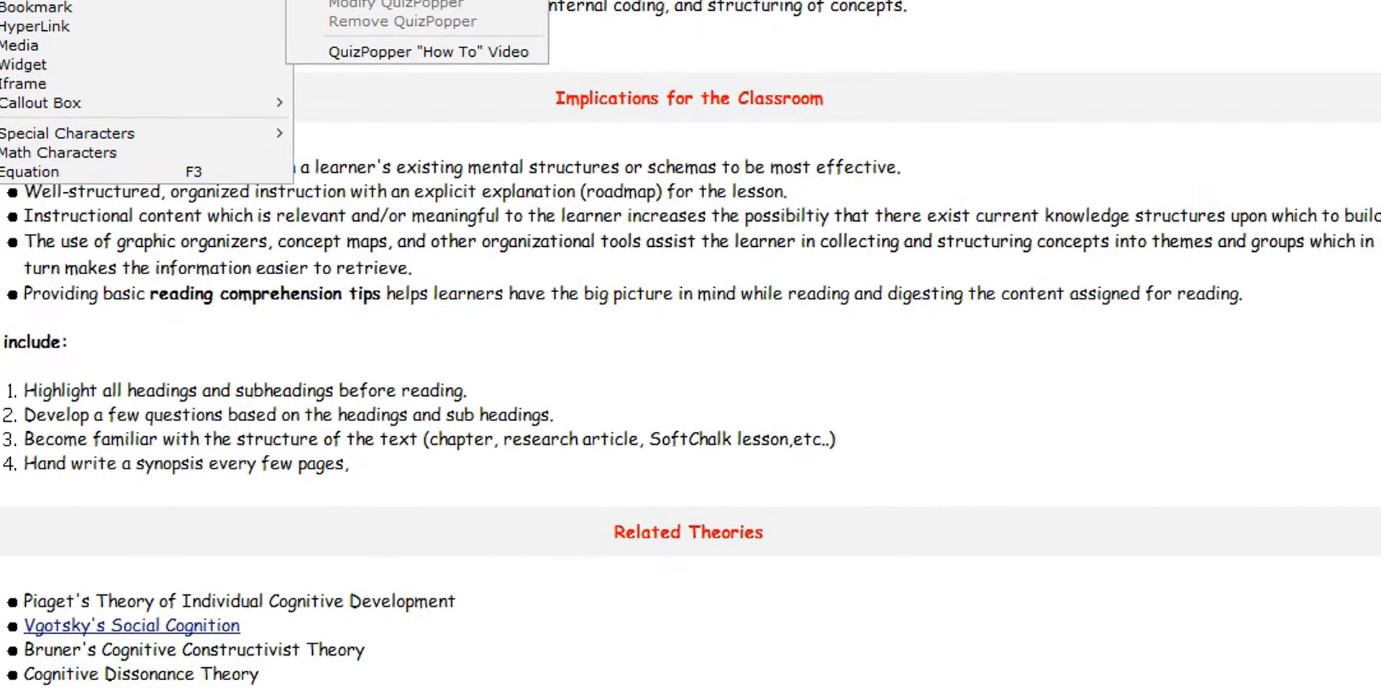
left_click(529, 38)
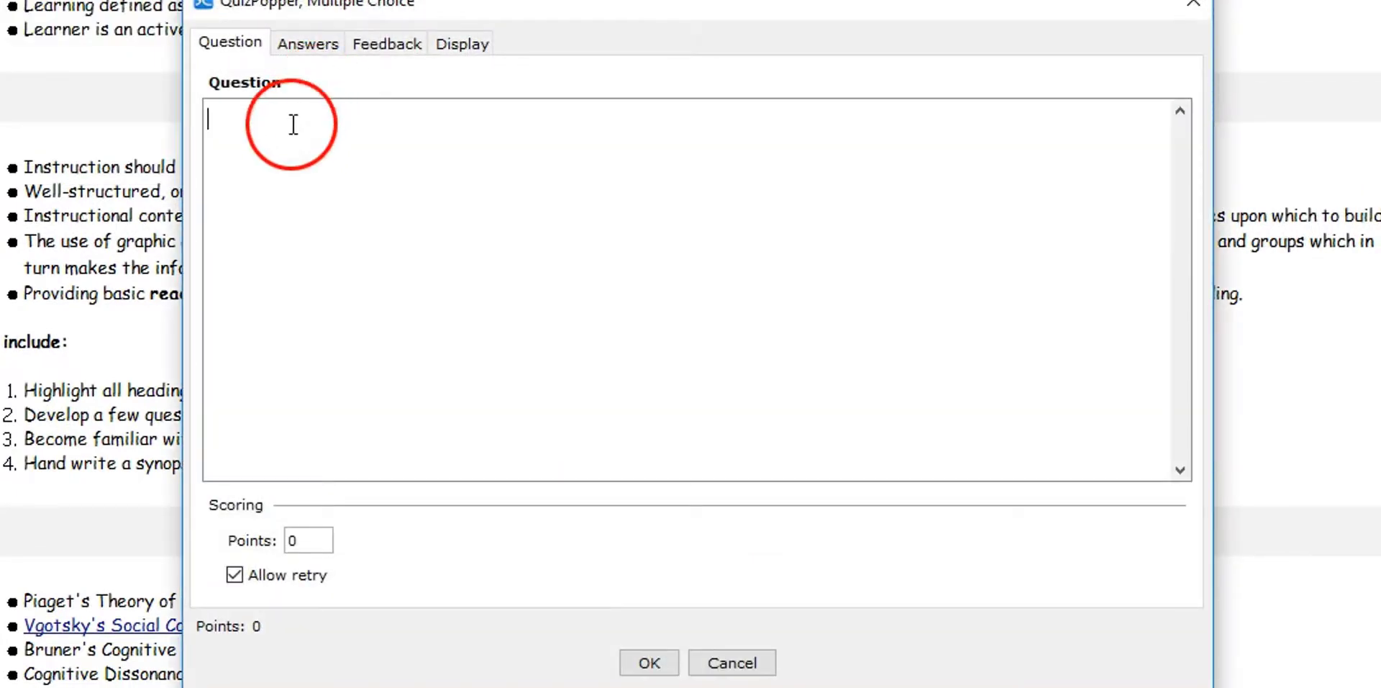
type("W")
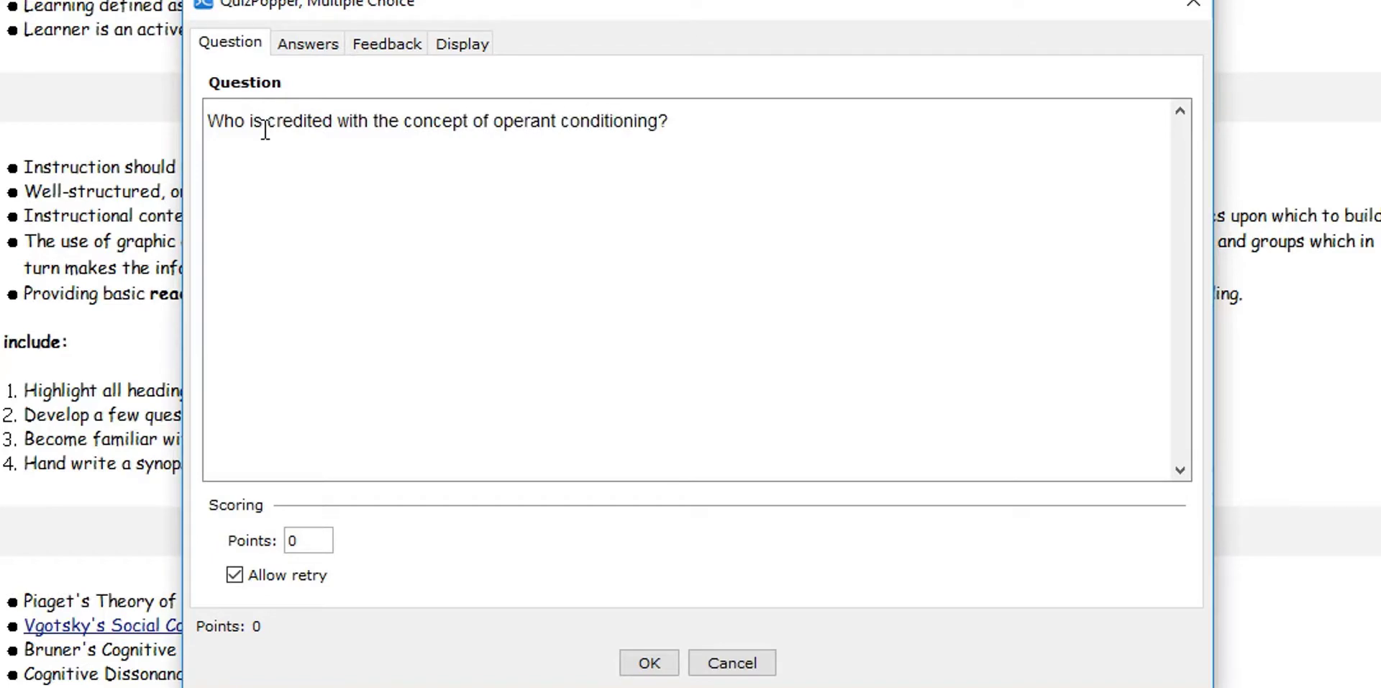
Enter John Watson, Edward Thorndike, B.F. Skinner and Jean Piaget as answers, mark B.F. Skinner correct, and review the correct-answer feedback
left_click(308, 45)
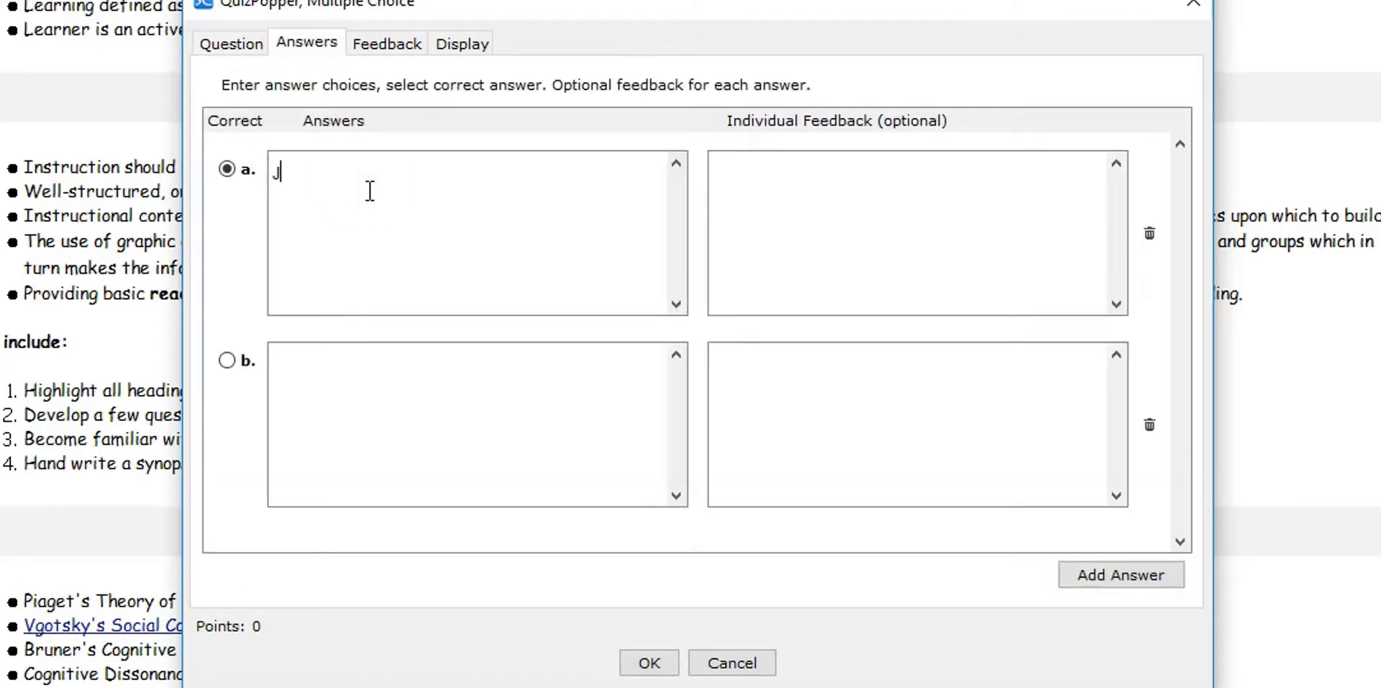
left_click(347, 394)
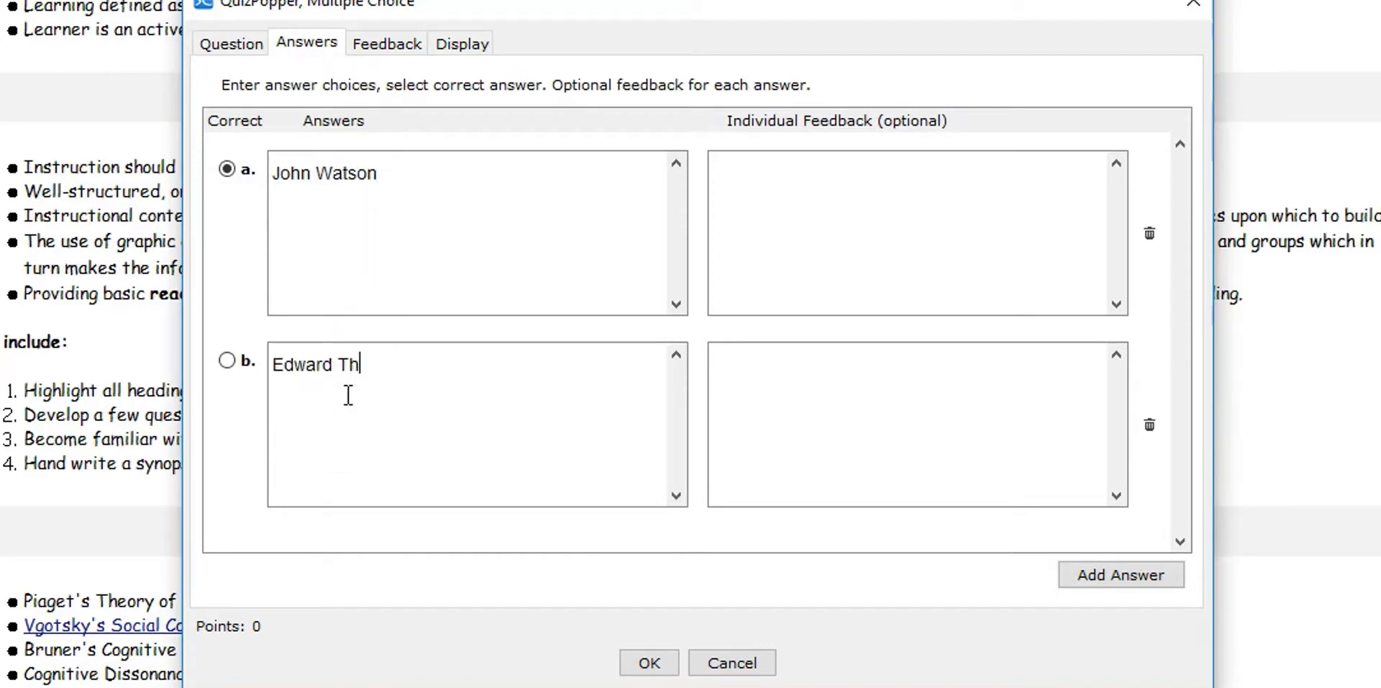
left_click(1101, 575)
left_click(350, 410)
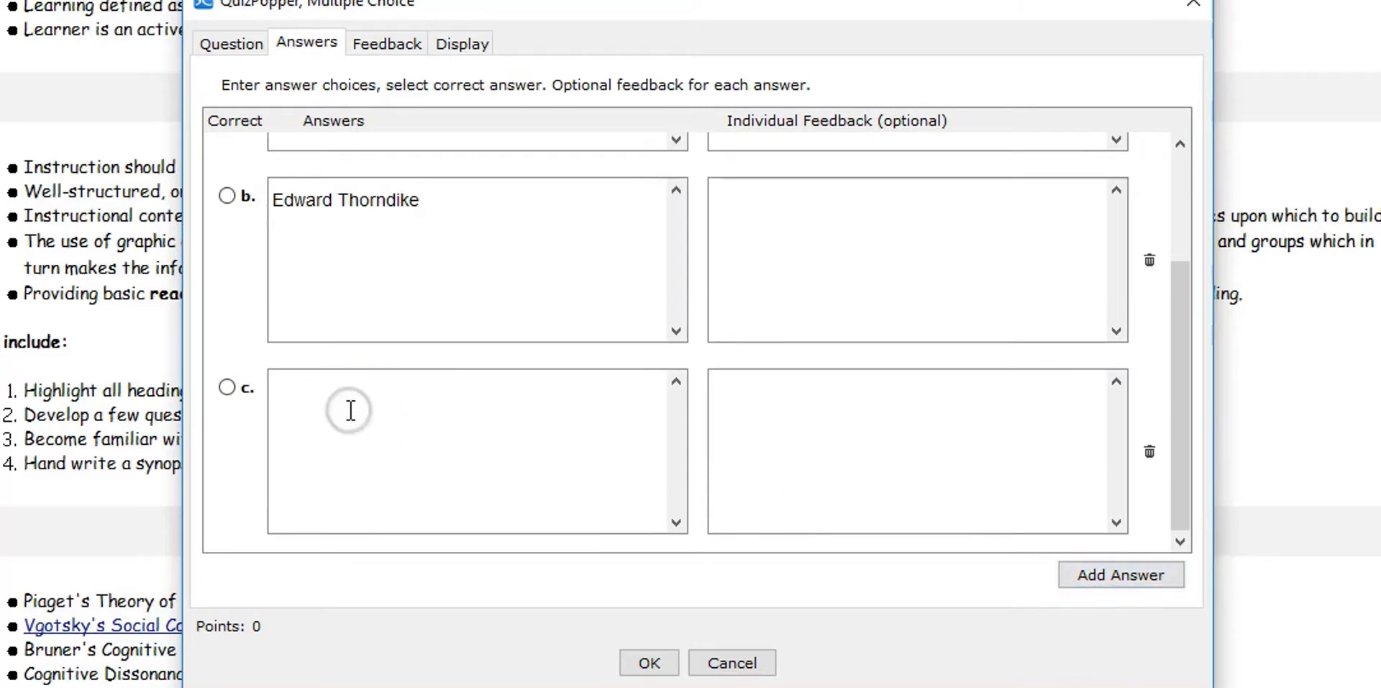
left_click(1111, 575)
left_click(445, 430)
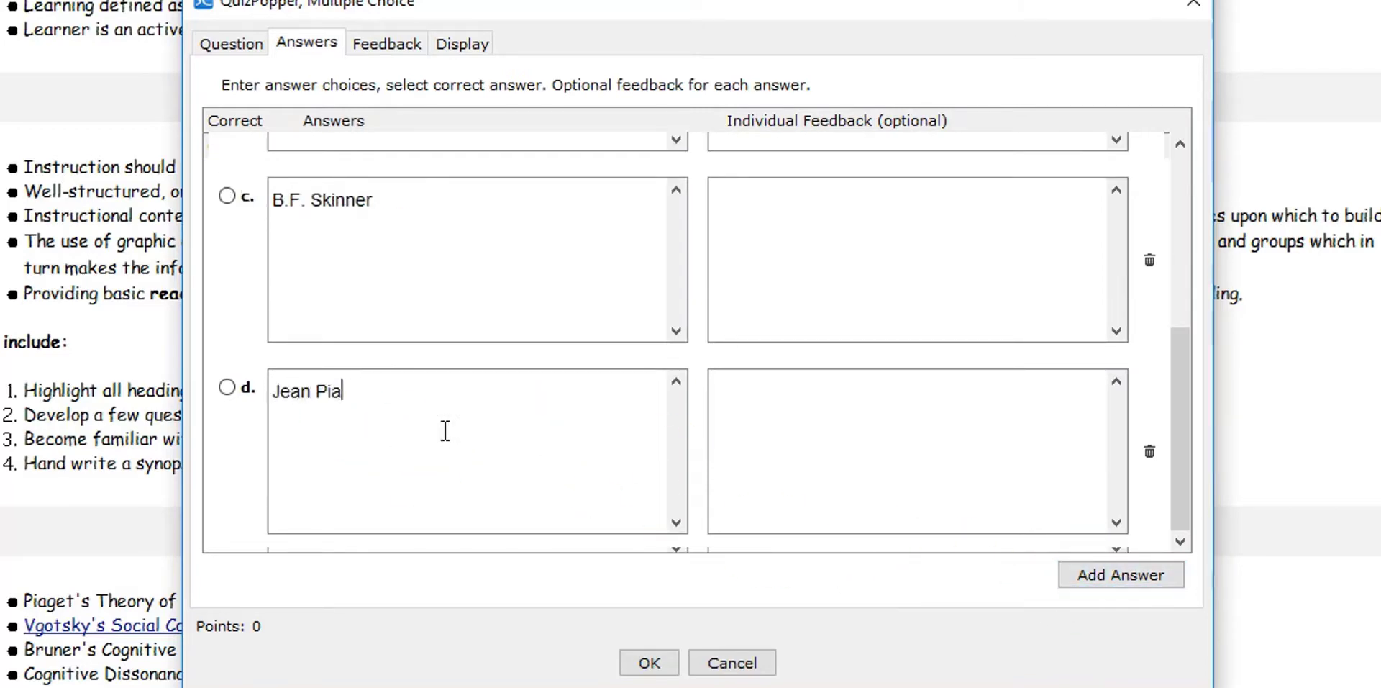
left_click(228, 199)
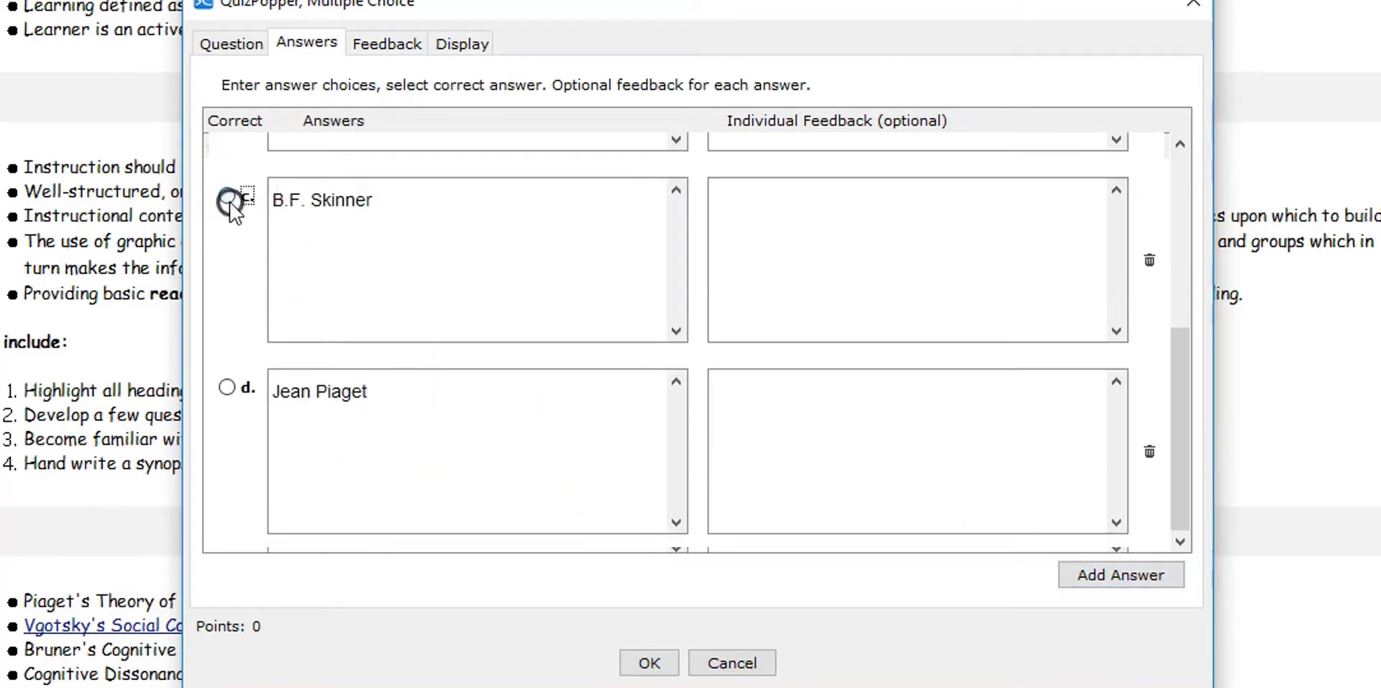
left_click(368, 43)
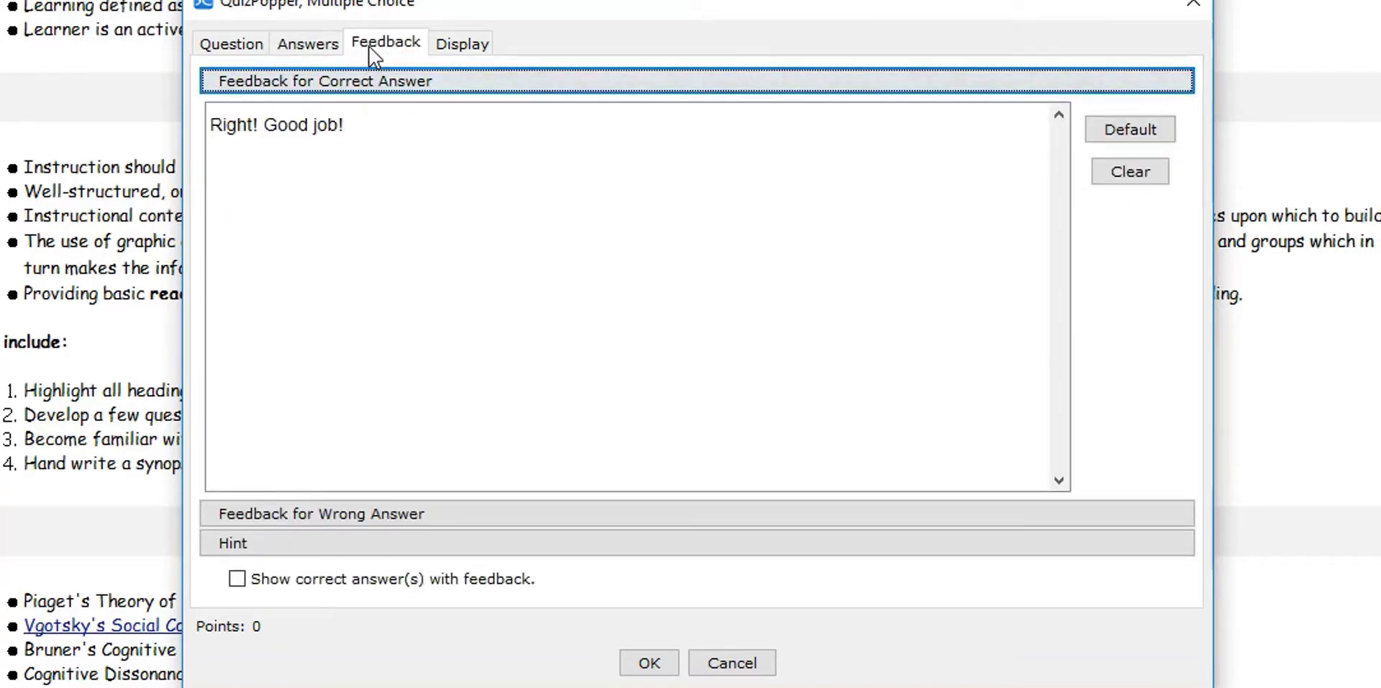
left_click(356, 132)
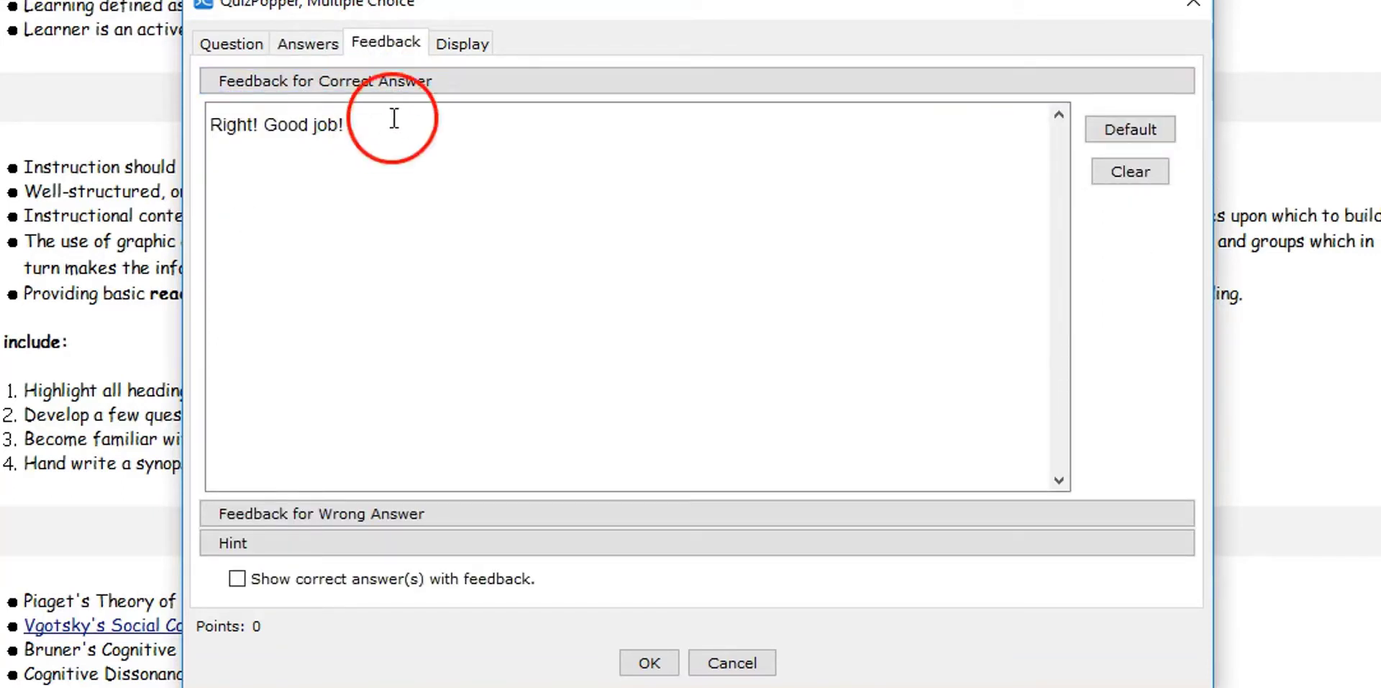
Display the quiz question as a pop-up from an icon and test it in the lesson preview with B.F. Skinner as the answer
left_click(462, 43)
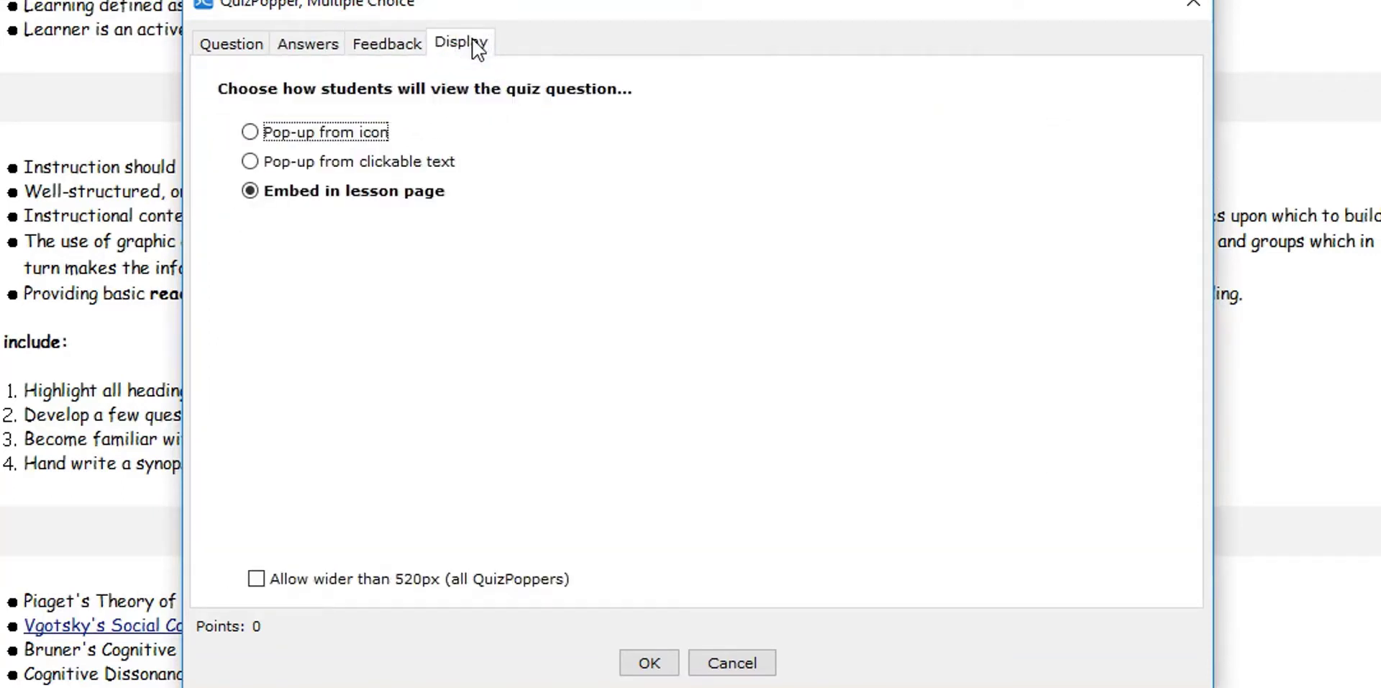
left_click(249, 131)
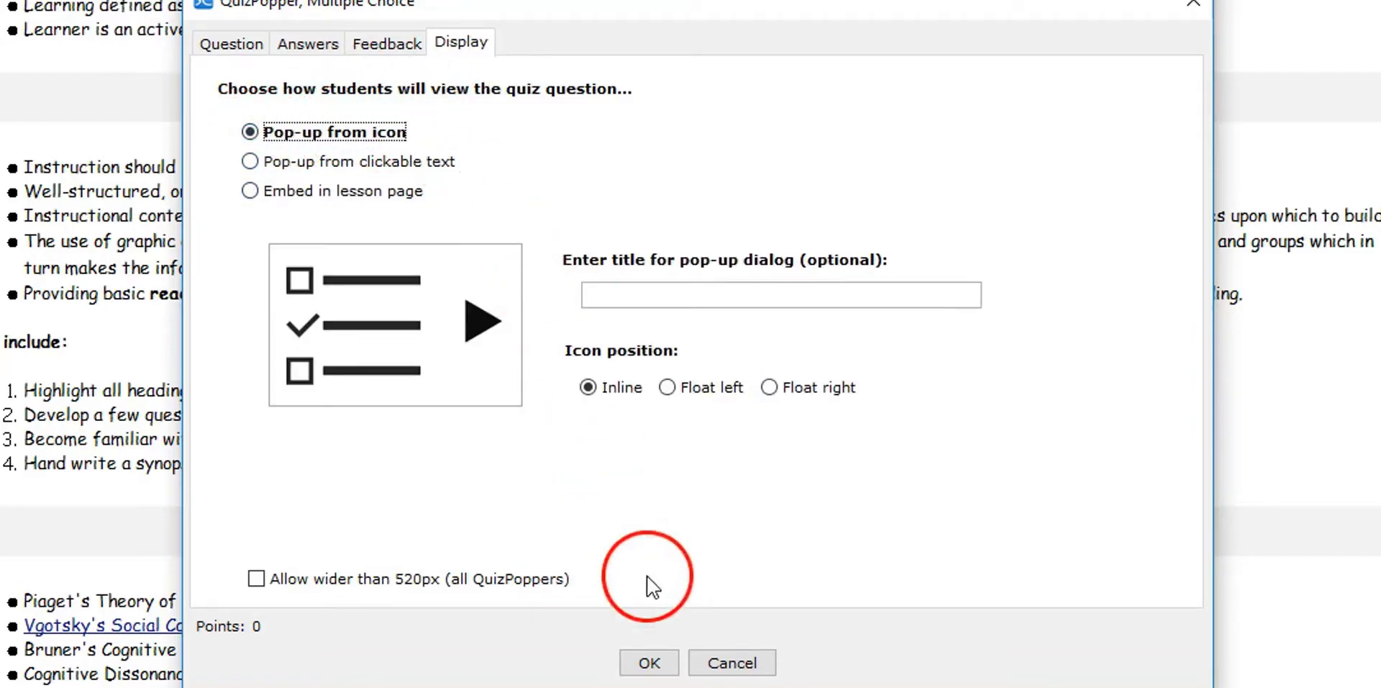
left_click(650, 662)
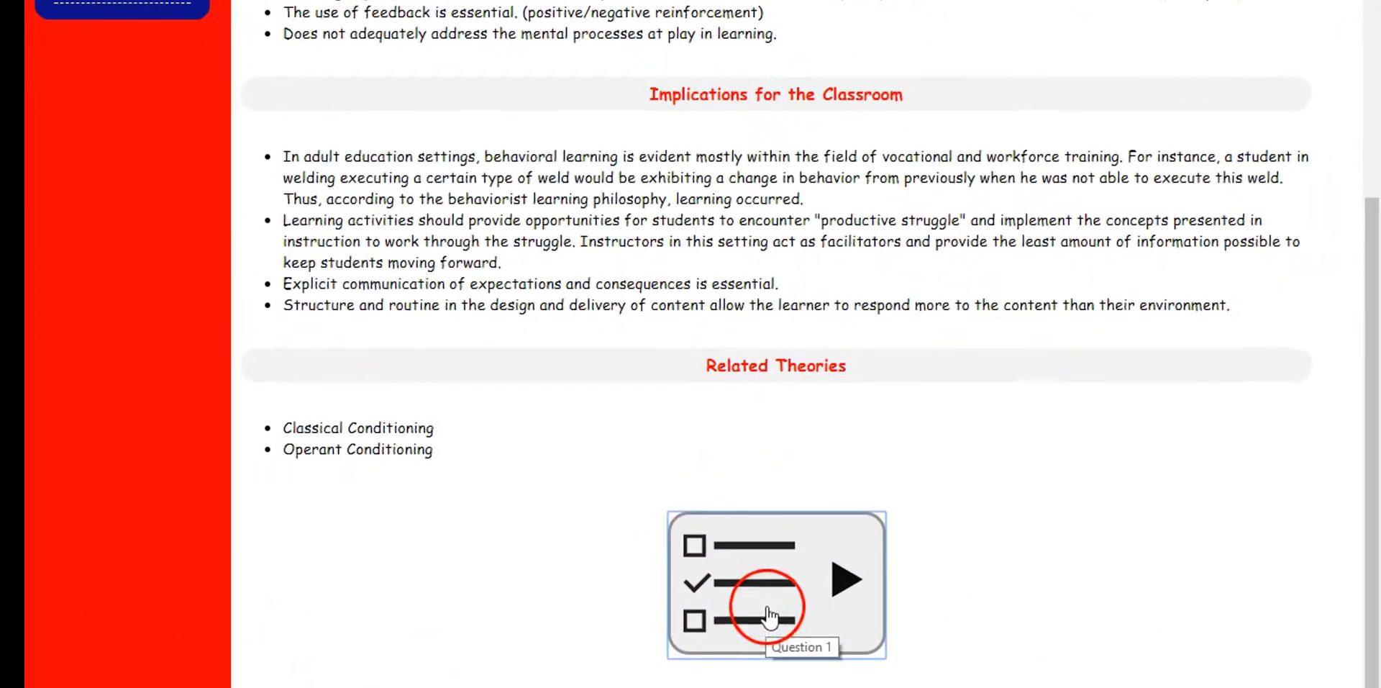
left_click(731, 511)
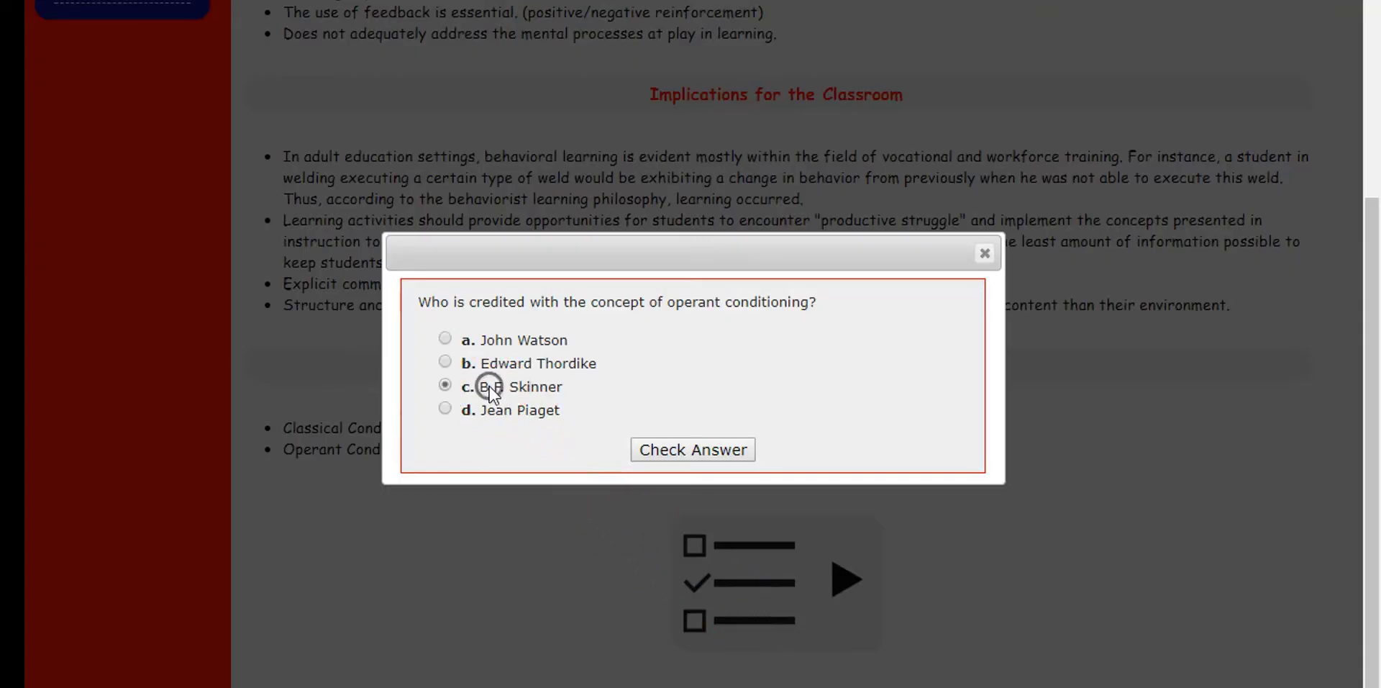
left_click(651, 447)
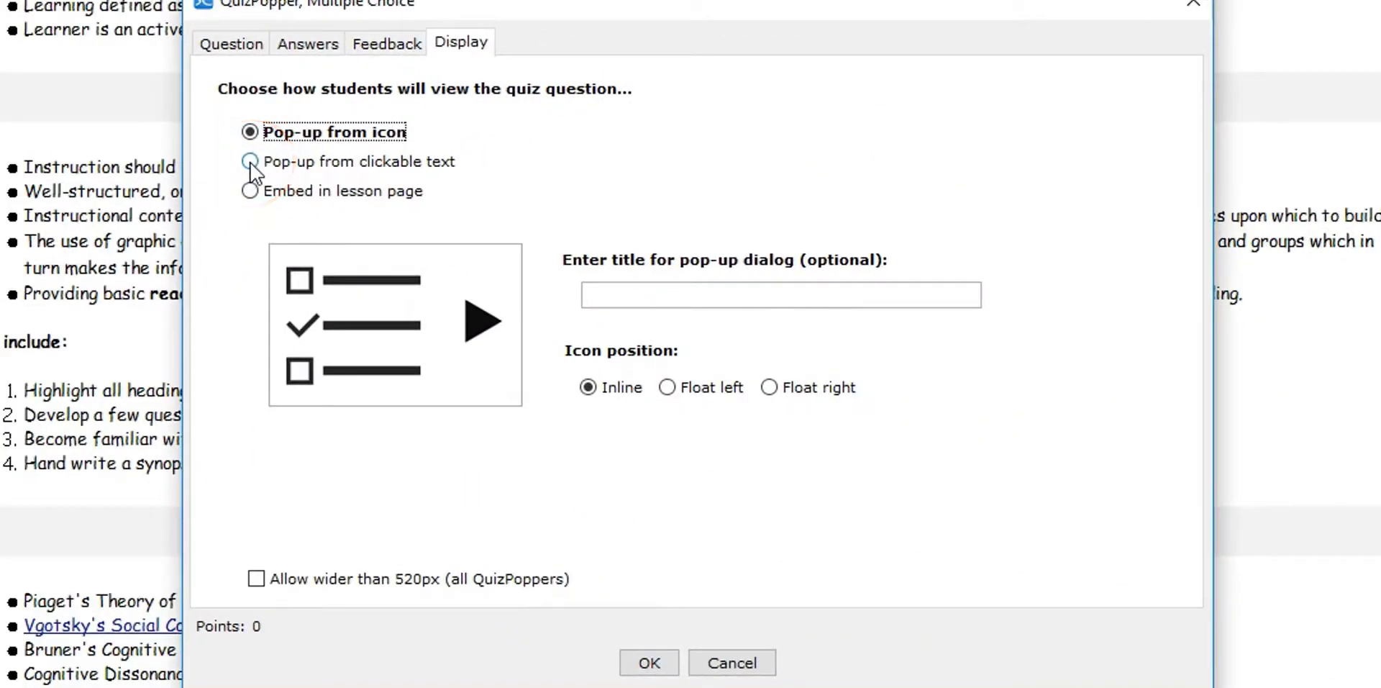
Display the quiz question as a pop-up from the clickable text Click here for quiz
left_click(250, 162)
left_click(356, 293)
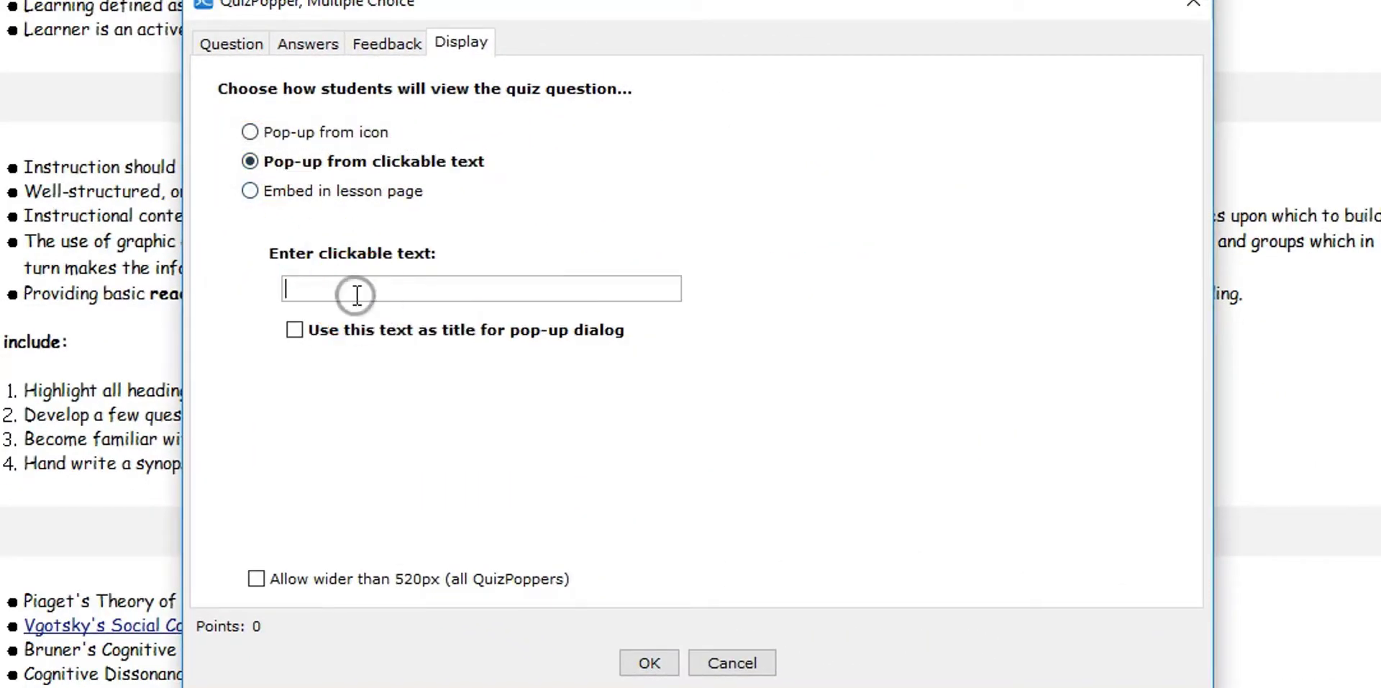
type("Click here for qui")
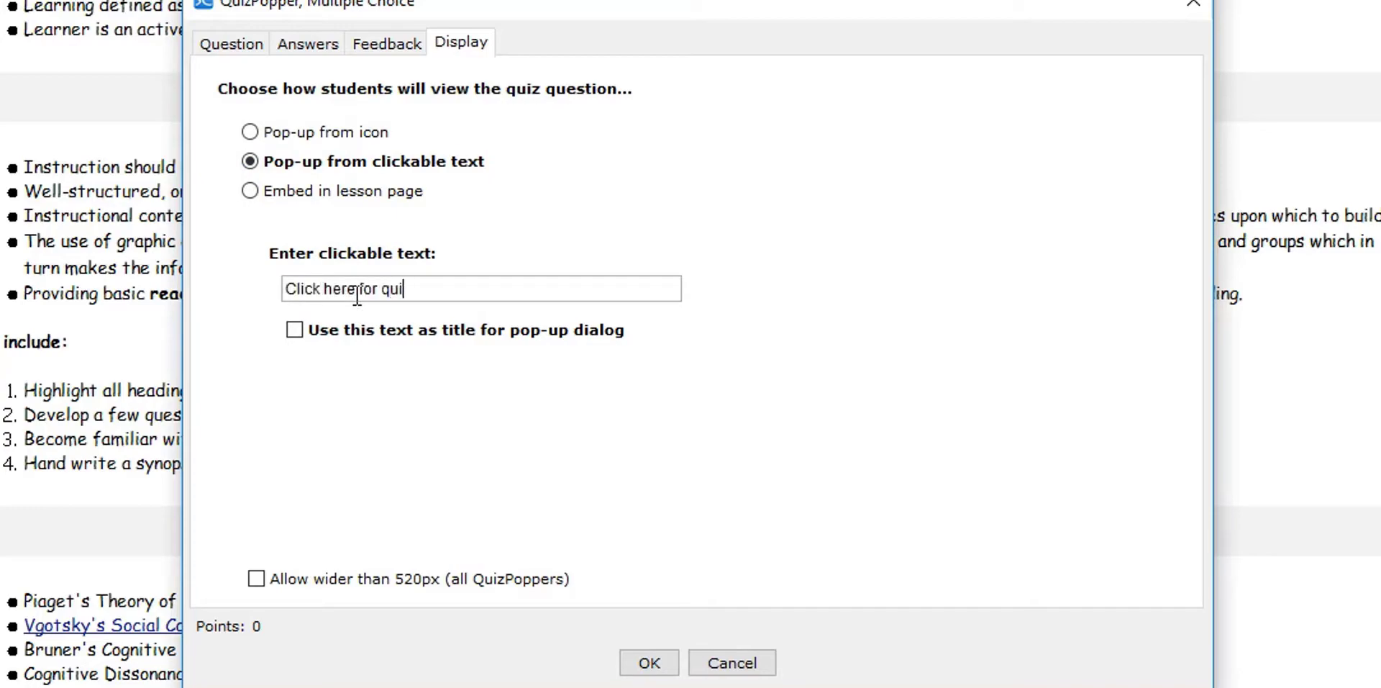
type("z")
left_click(647, 662)
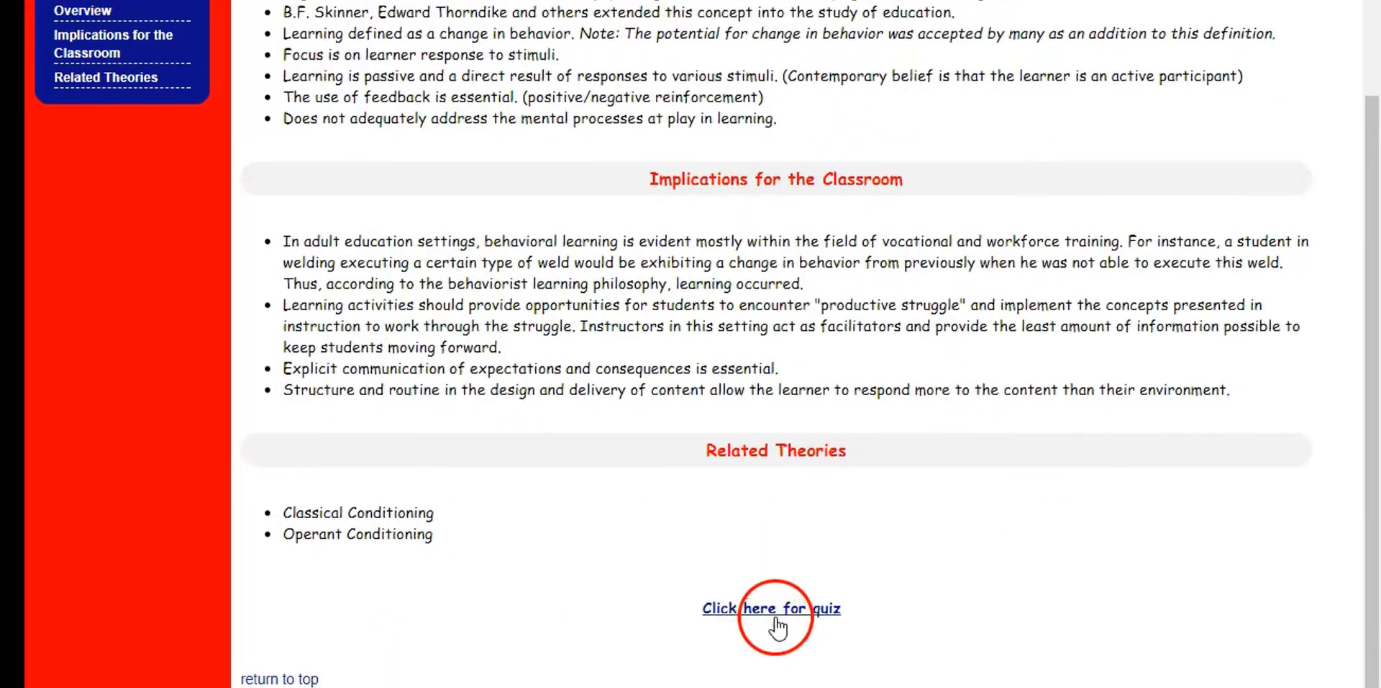
Open the quiz from its text link below Related Theories in the lesson preview and check an answer
scroll(782, 543, "down", 1)
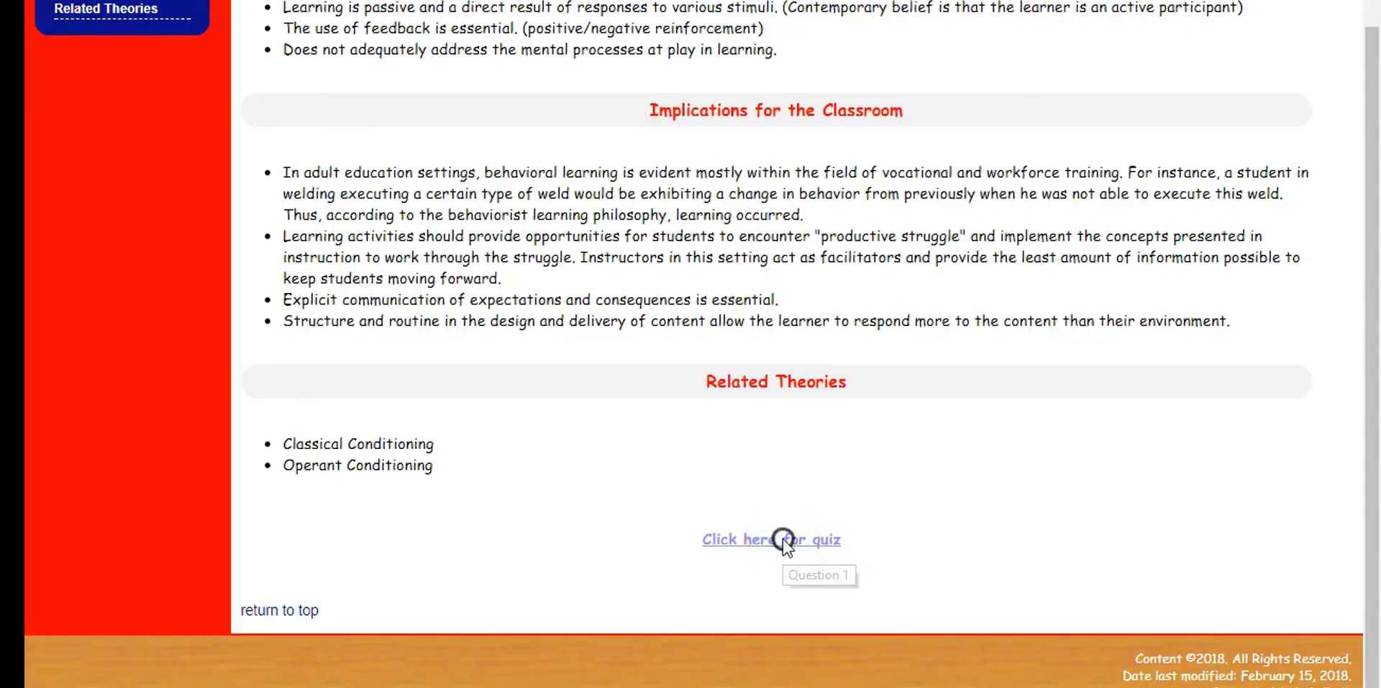
left_click(784, 541)
left_click(479, 257)
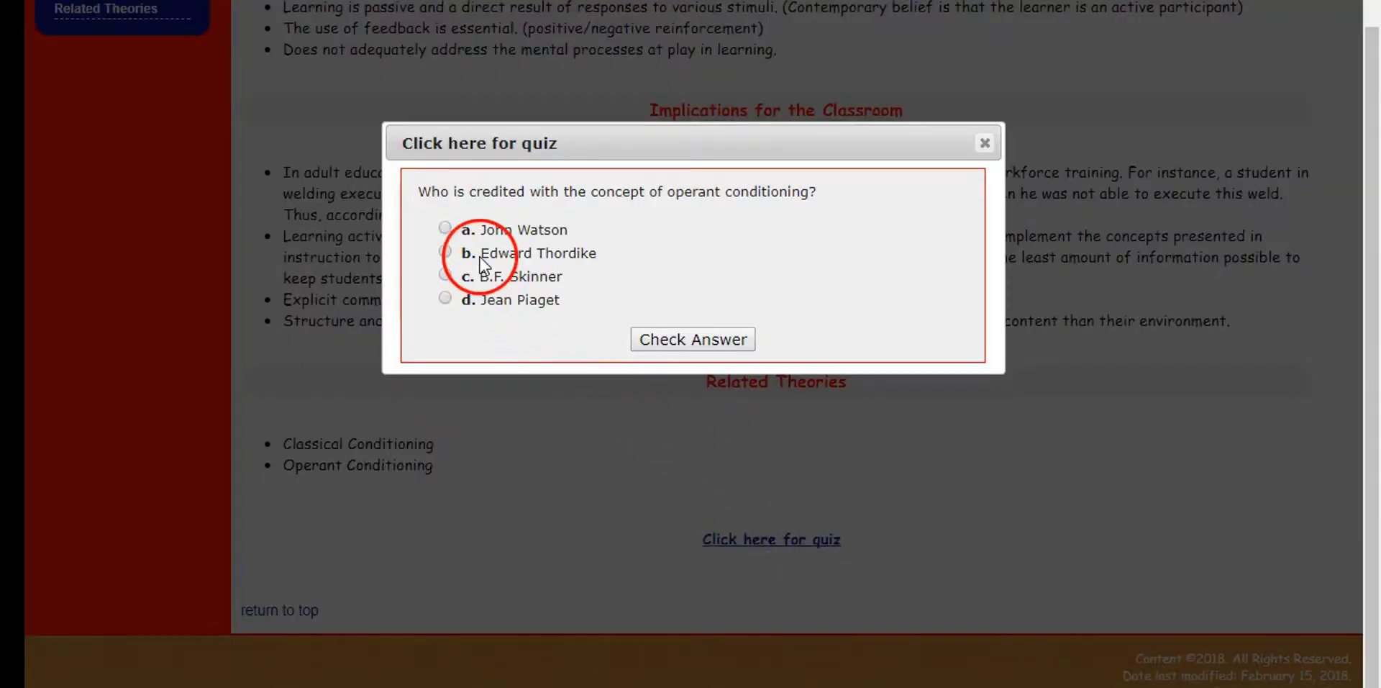
left_click(668, 338)
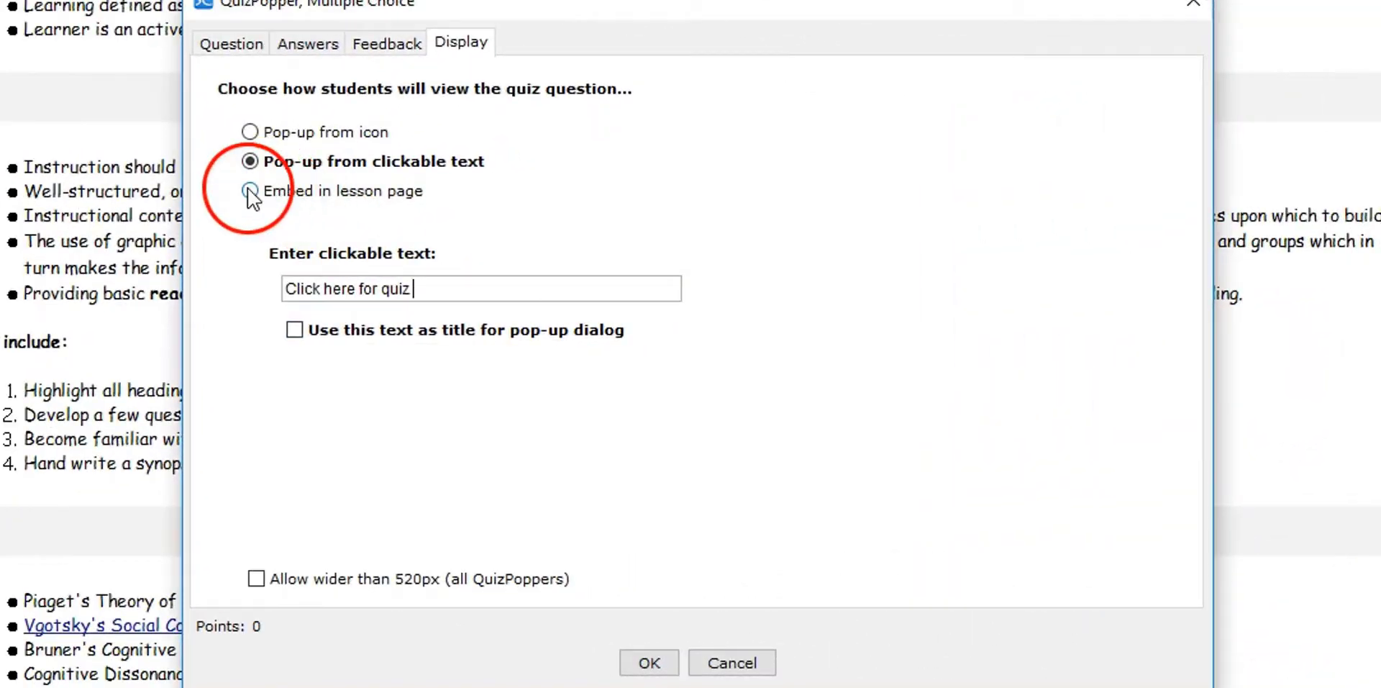
Embed the quiz question in the lesson page and test it in the preview with John Watson as the answer
left_click(250, 190)
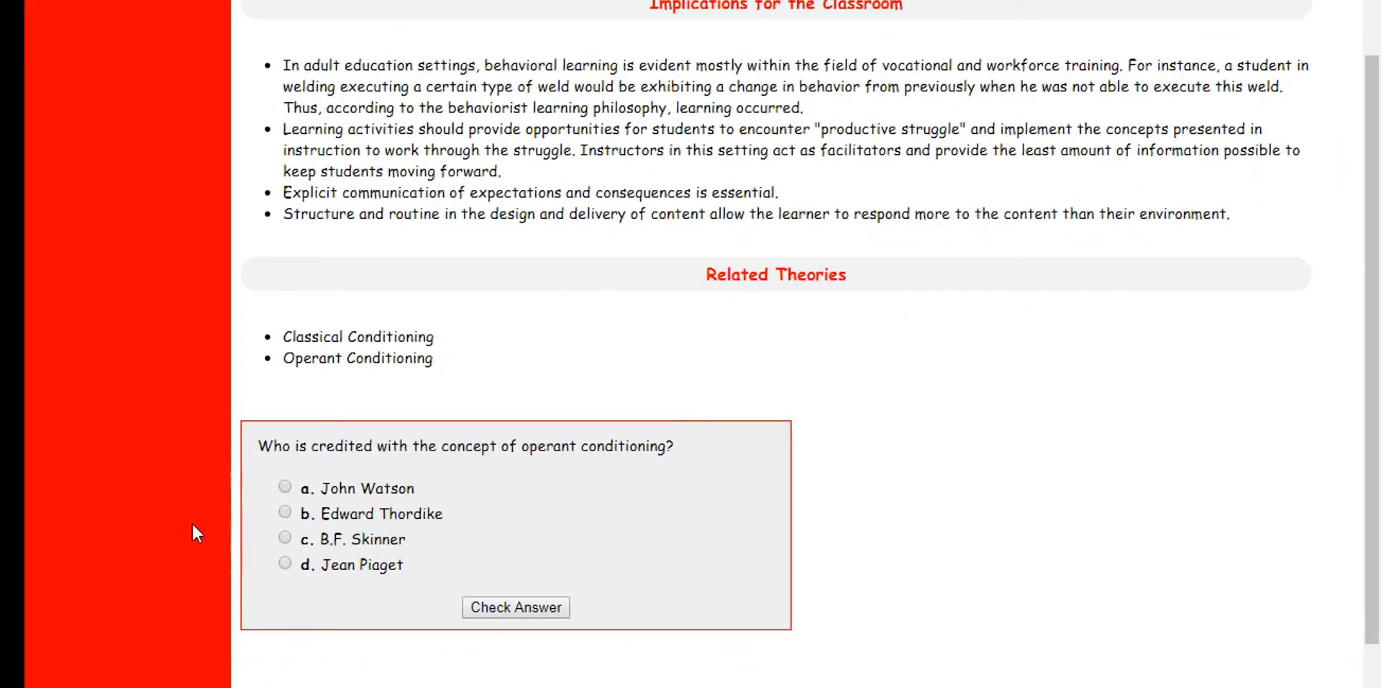
left_click(206, 528)
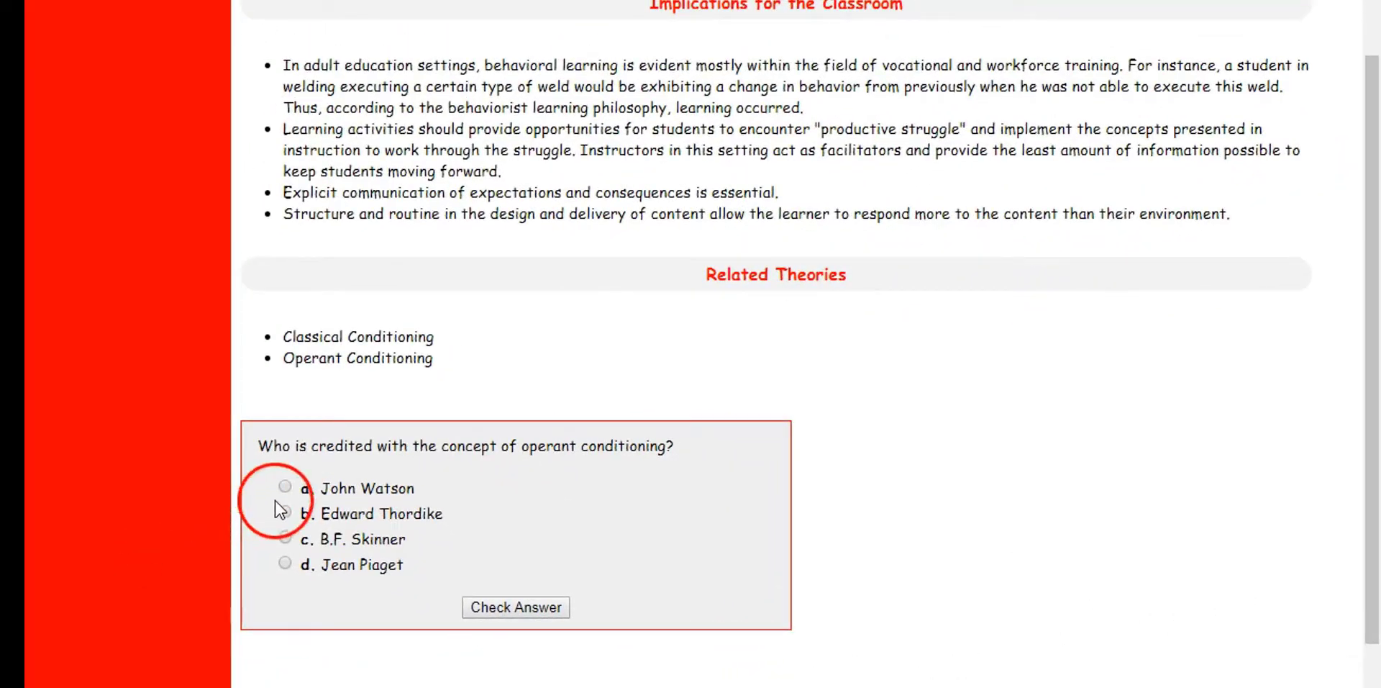
left_click(511, 603)
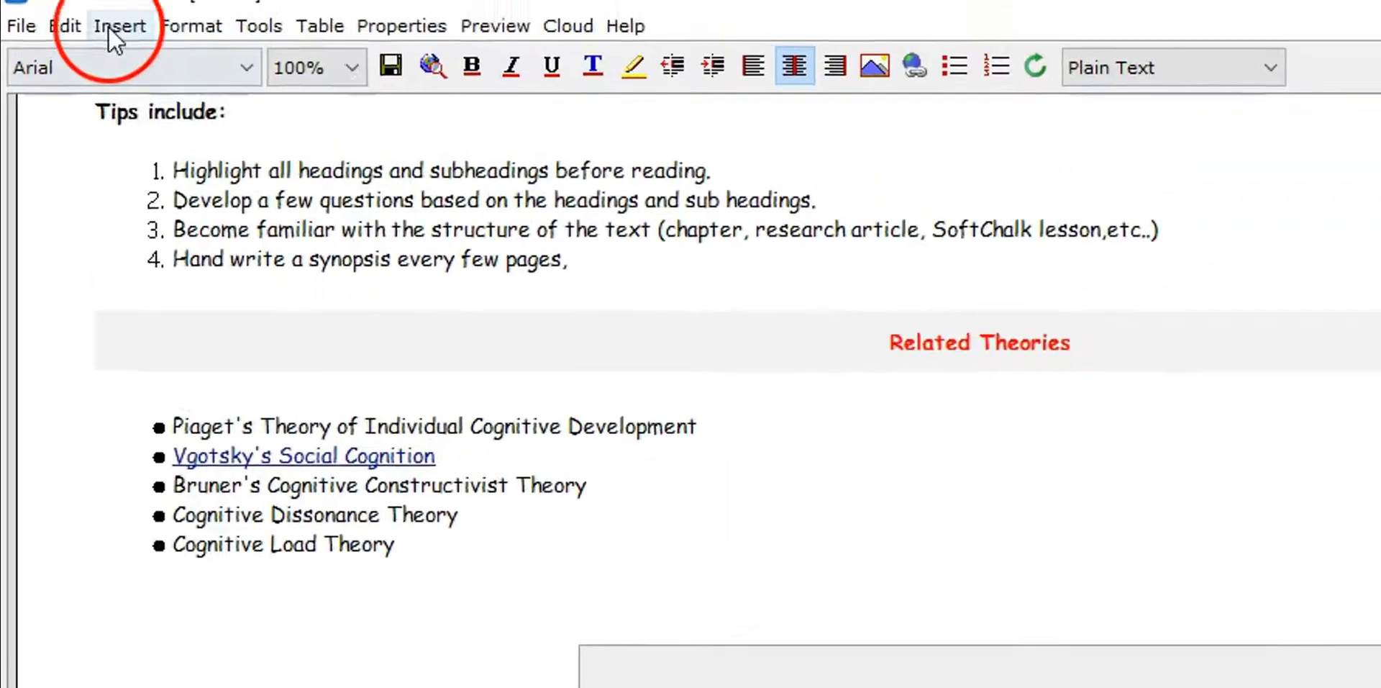
Start a Quiz Group named Sample Quiz and look through its question types and display options
left_click(112, 27)
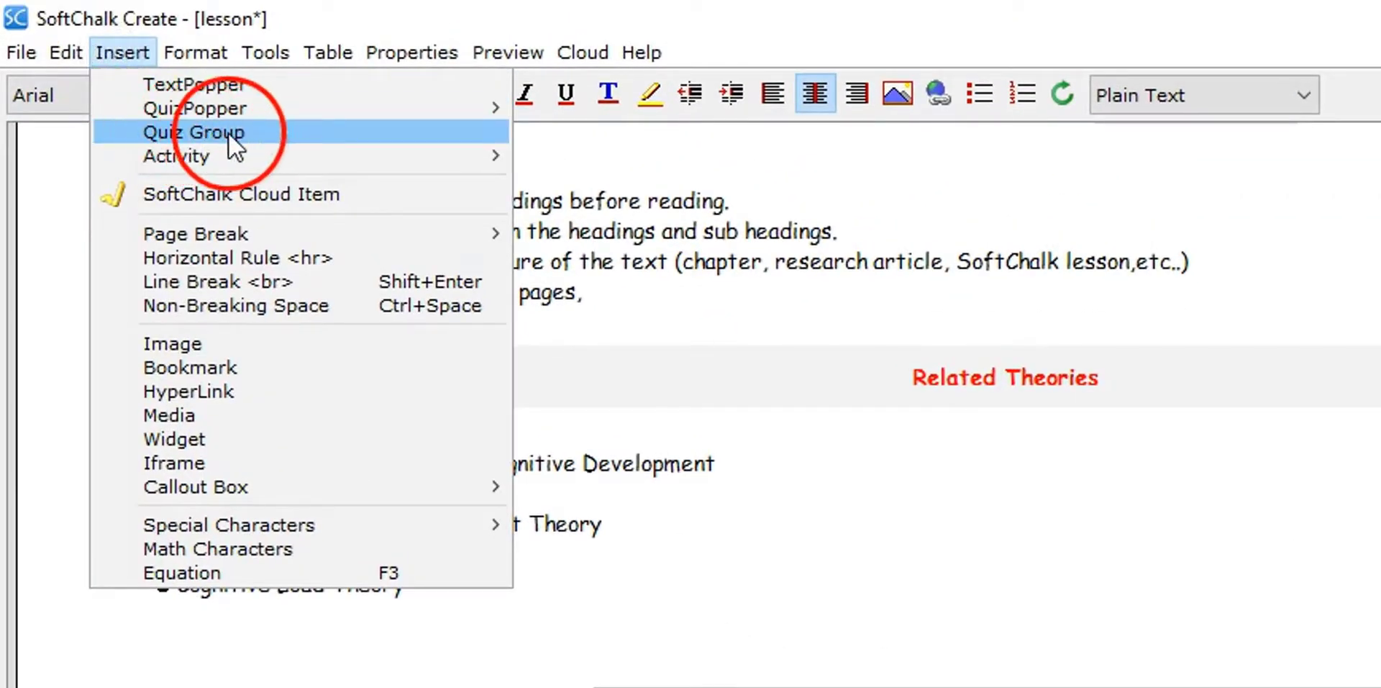
left_click(257, 134)
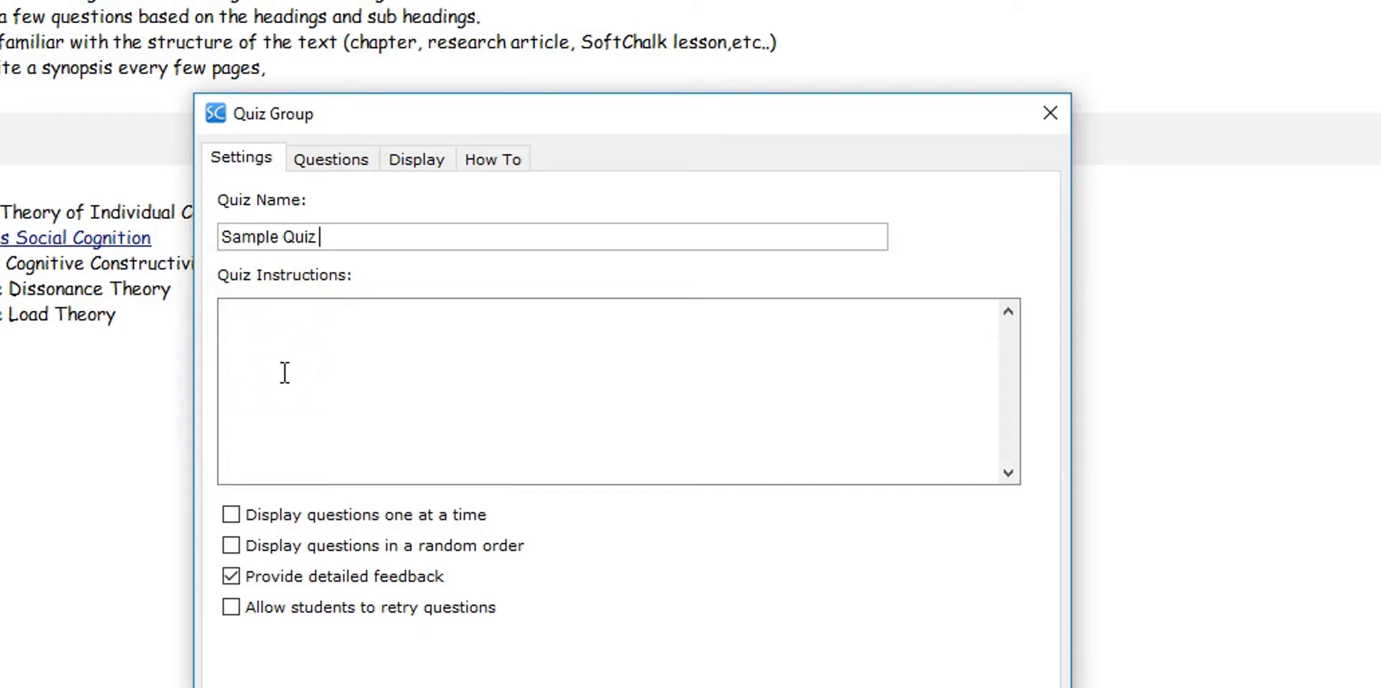
left_click(342, 159)
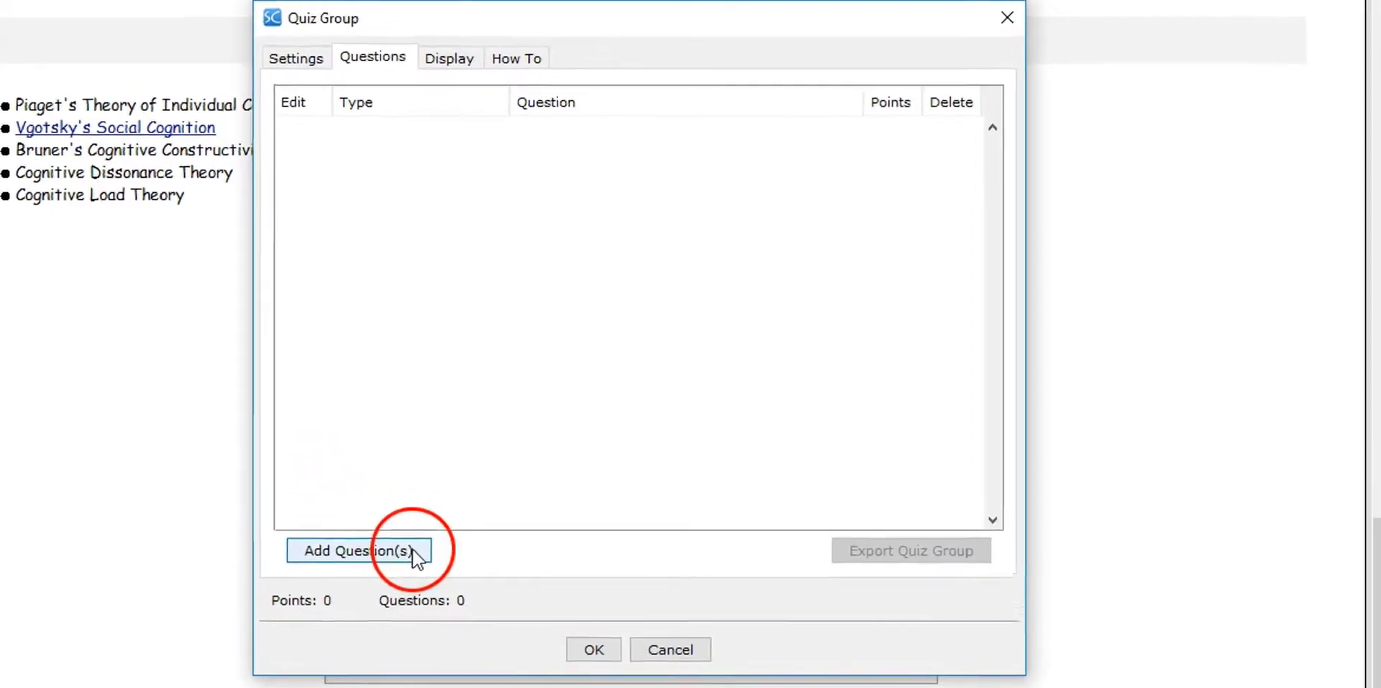
left_click(412, 550)
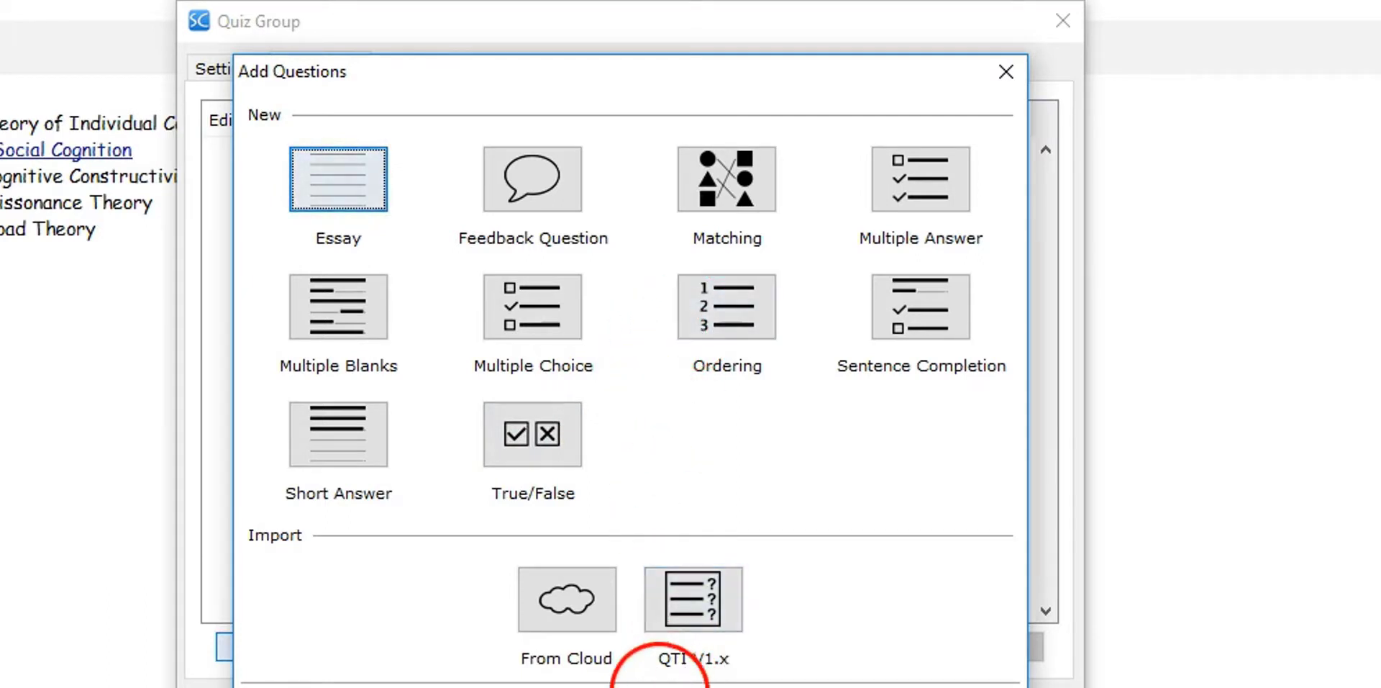
left_click(641, 687)
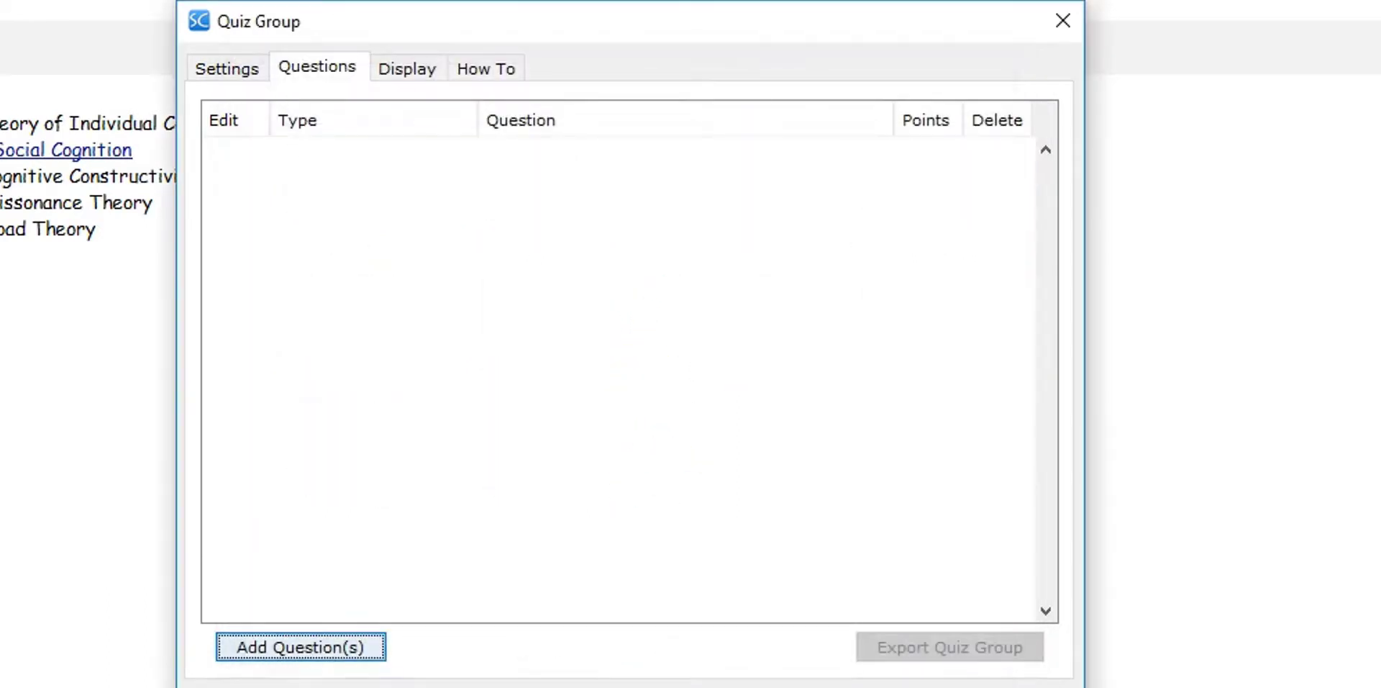
left_click(405, 72)
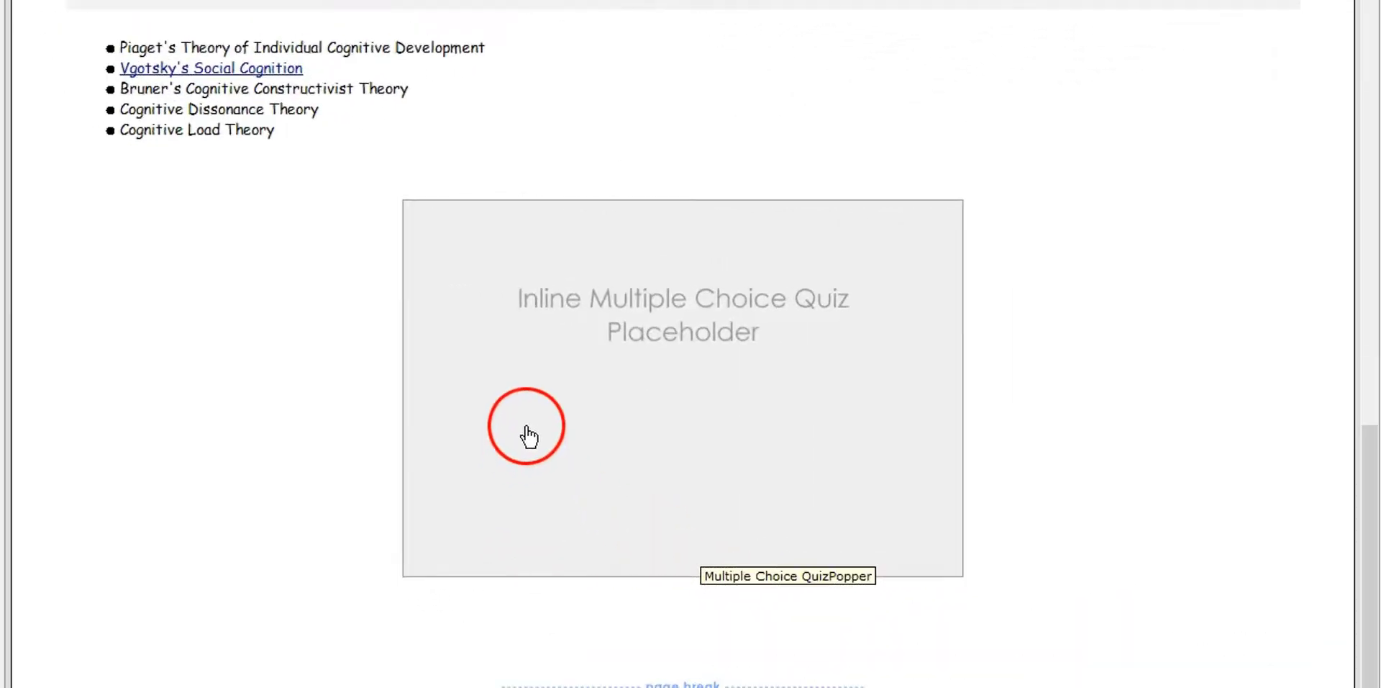
Open the inline multiple-choice quiz placeholder below Related Theories for modification
right_click(528, 430)
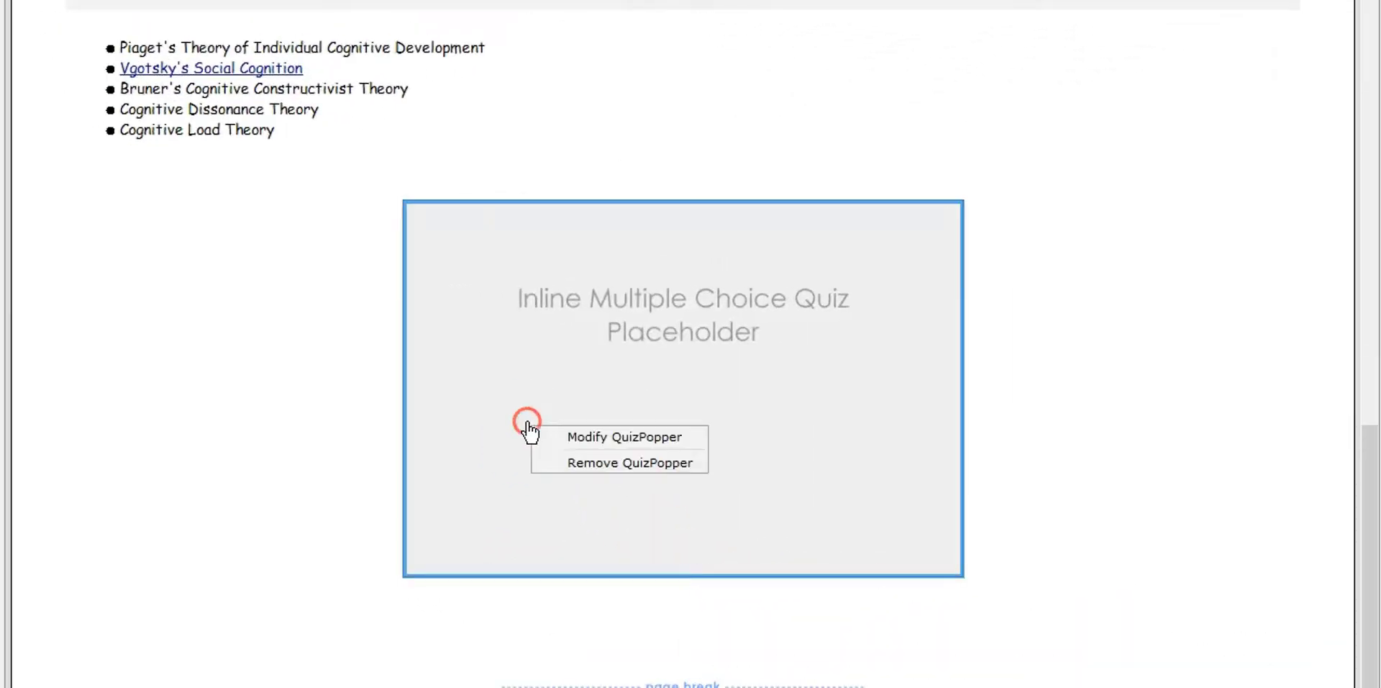
left_click(618, 437)
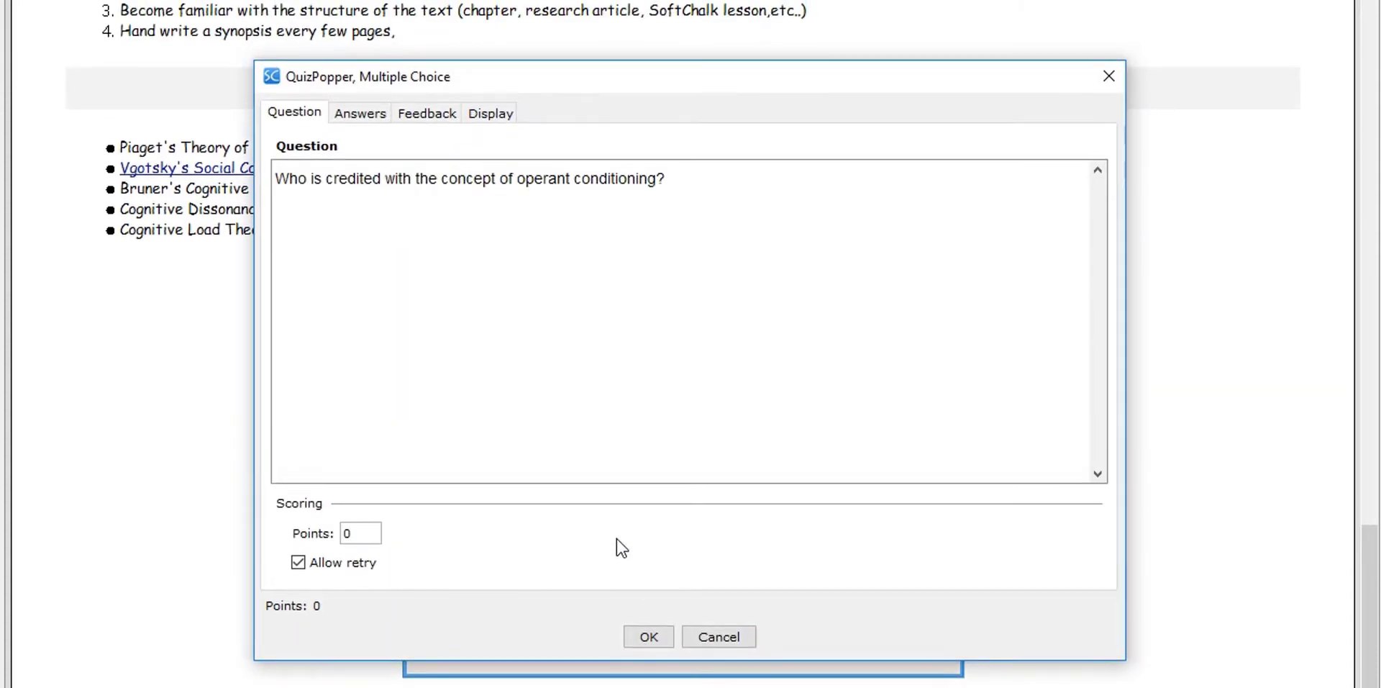